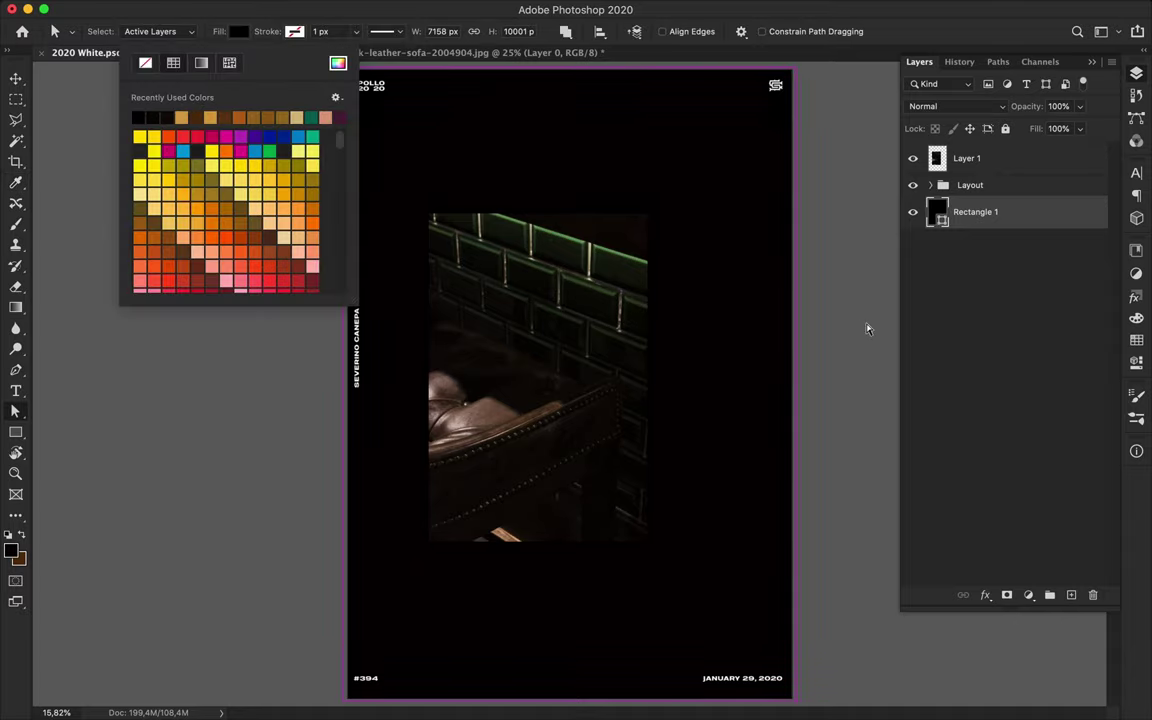
Sample a dark green from the photo's wall tiles with the Eyedropper
key("Escape")
key("i")
left_click_drag(590, 212, 577, 233)
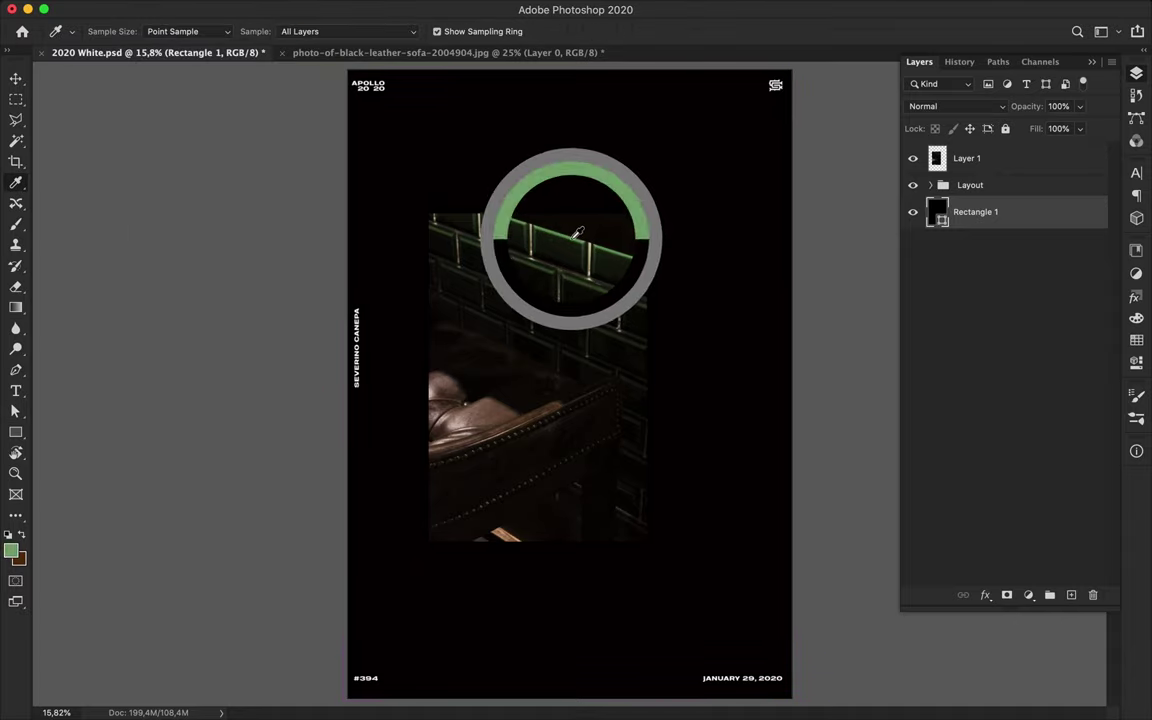
scroll(571, 226, "up", 5)
scroll(571, 226, "up", 5)
scroll(571, 222, "up", 5)
left_click(568, 203)
left_click_drag(568, 203, 553, 203)
left_click(545, 224)
left_click(505, 360)
scroll(506, 400, "down", 5)
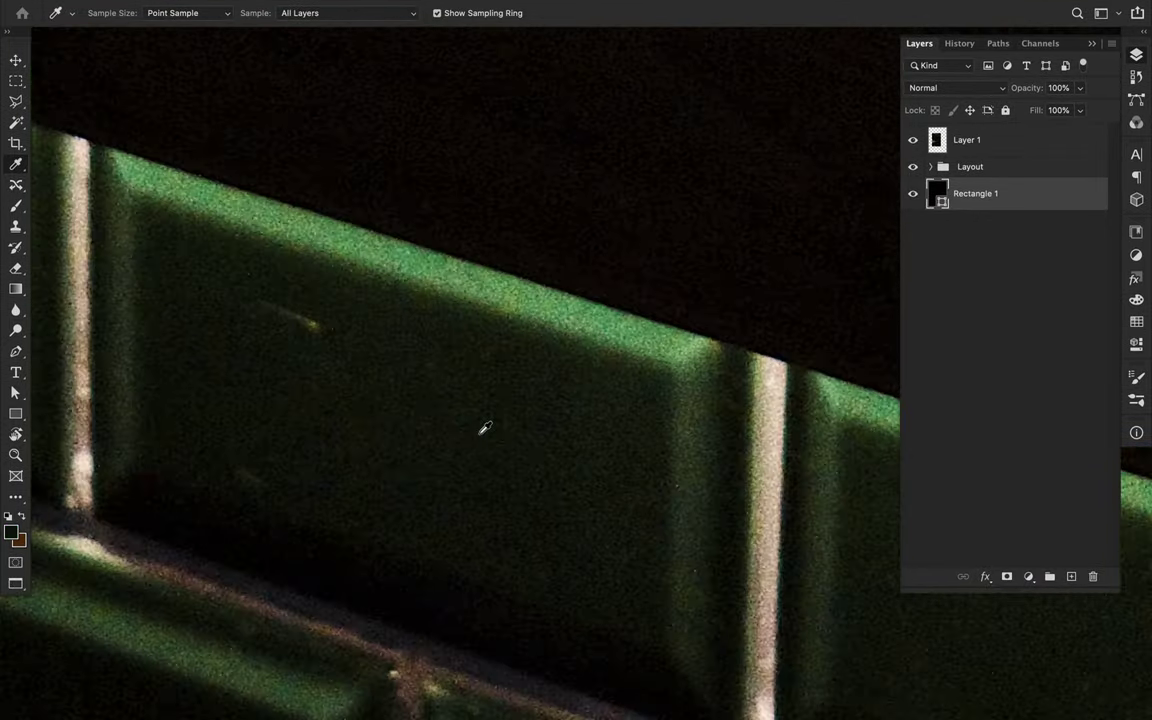
scroll(495, 415, "down", 5)
scroll(484, 430, "down", 5)
Fill the Rectangle 1 background shape with the sampled green, then undo back to black
key("u")
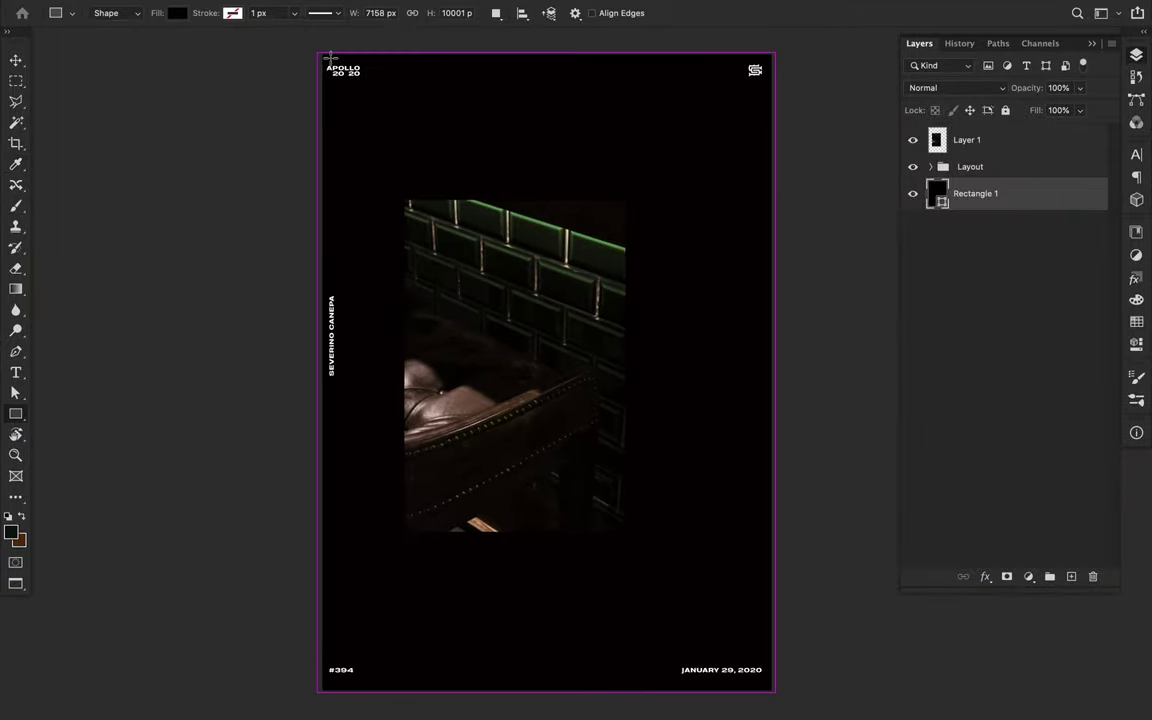
left_click(175, 17)
left_click(80, 87)
key("v")
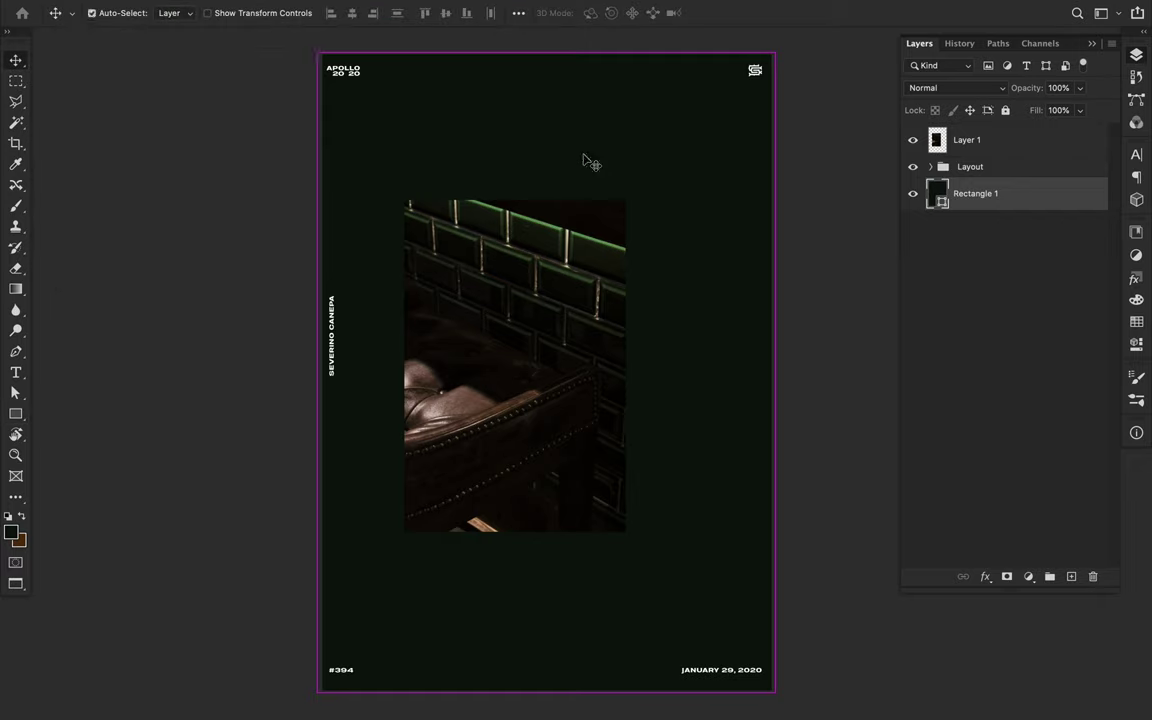
key("ctrl+z")
Draw a trial four-point diagonal band outline, delete it, and add a new empty layer
key("p")
left_click(300, 103)
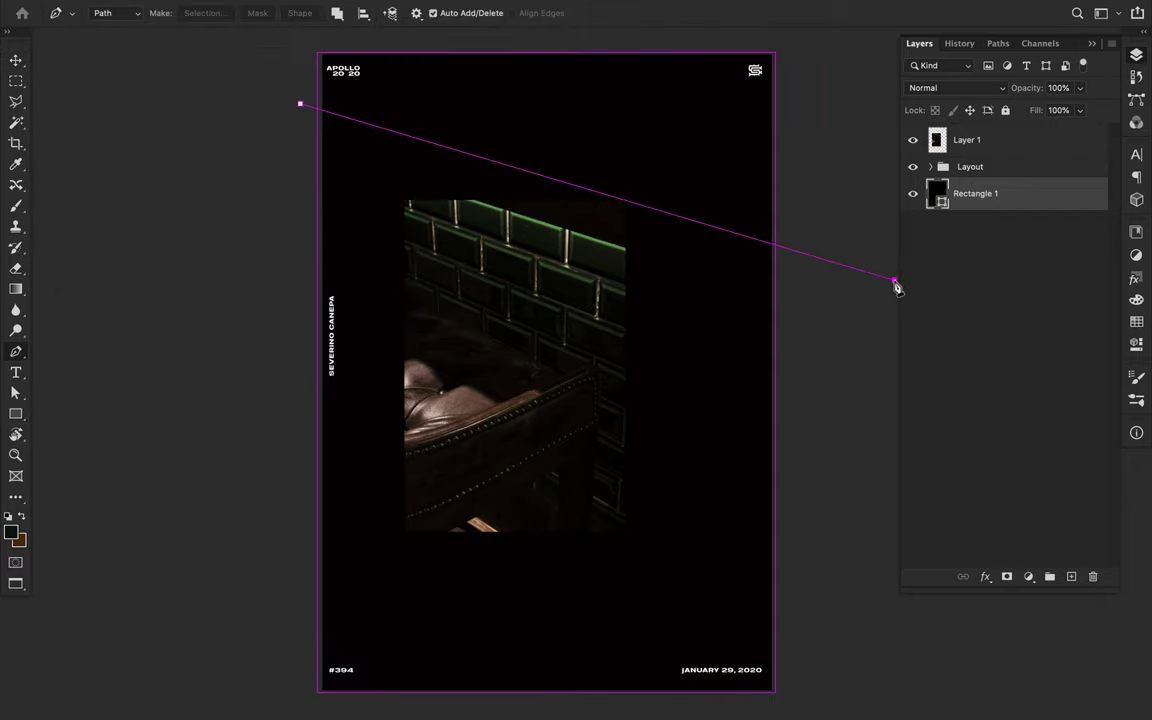
left_click(873, 385)
left_click(235, 148)
left_click(300, 103)
key("a")
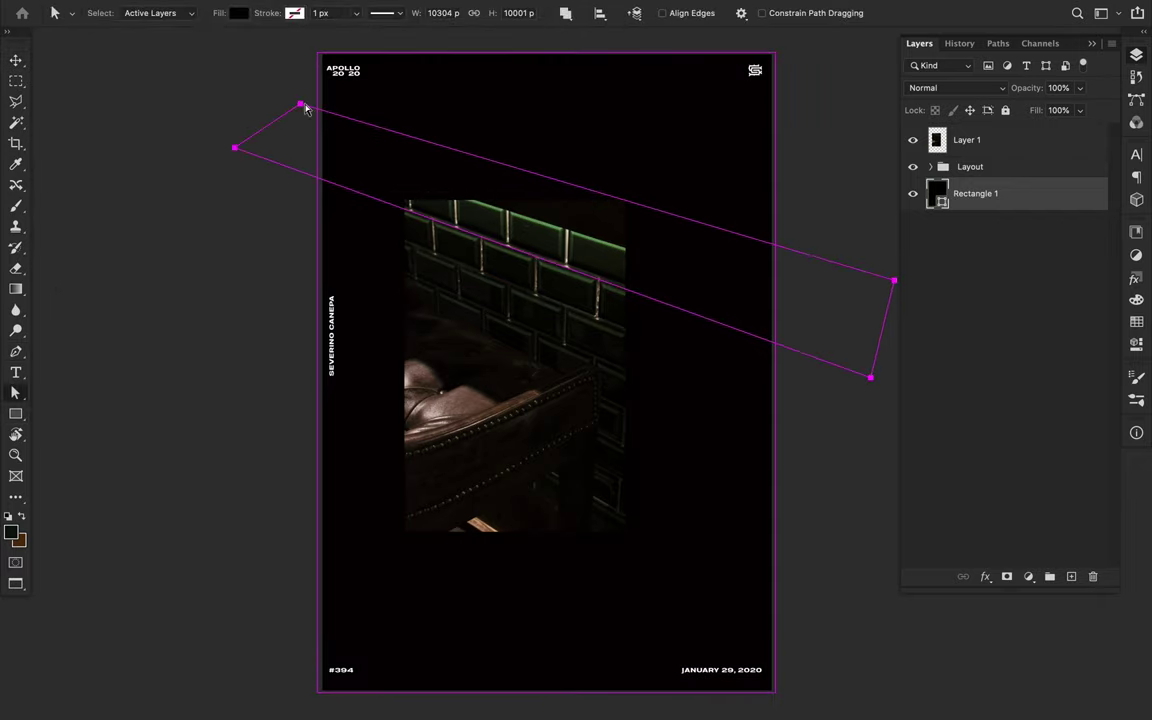
key("ctrl+plus")
key("ctrl+minus")
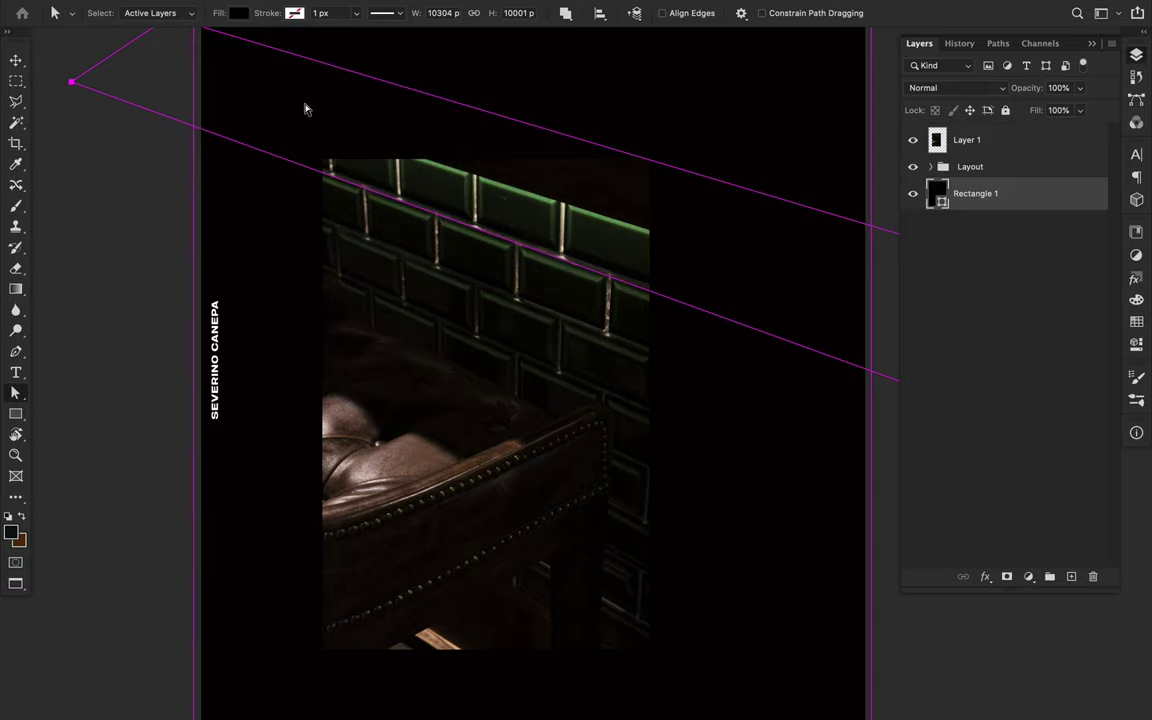
key("ctrl+minus")
key("Delete")
left_click(1071, 577)
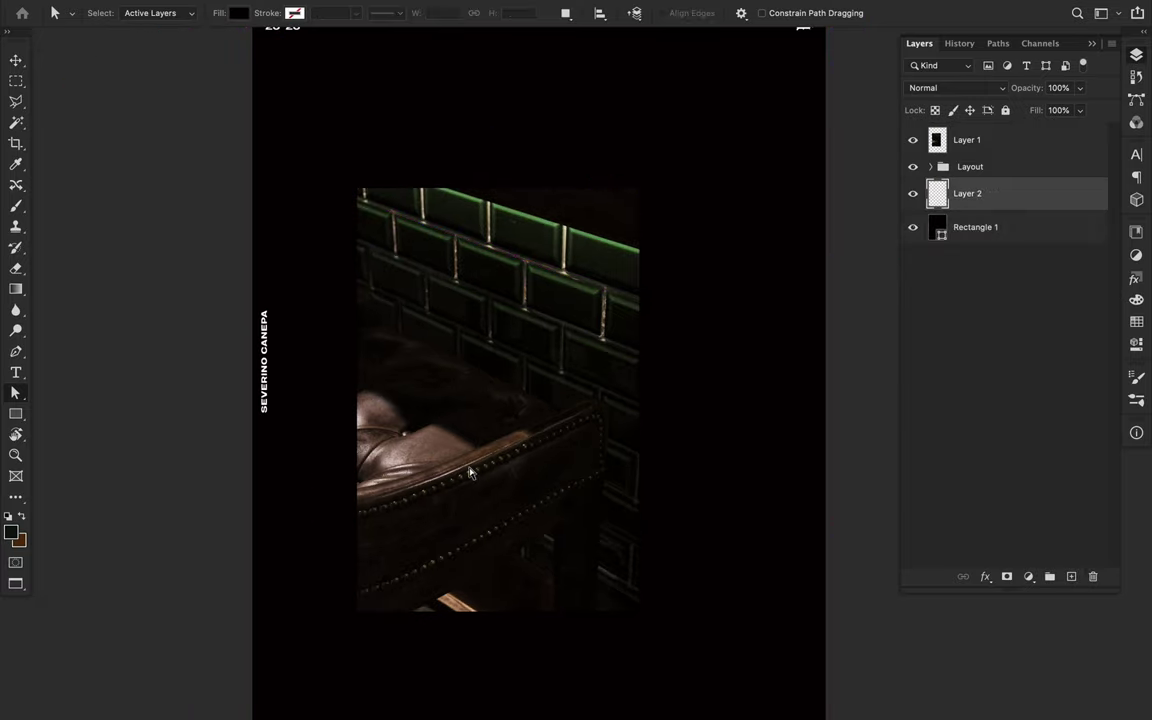
Move the band path's anchors, squaring the left end and extending the right end
key("p")
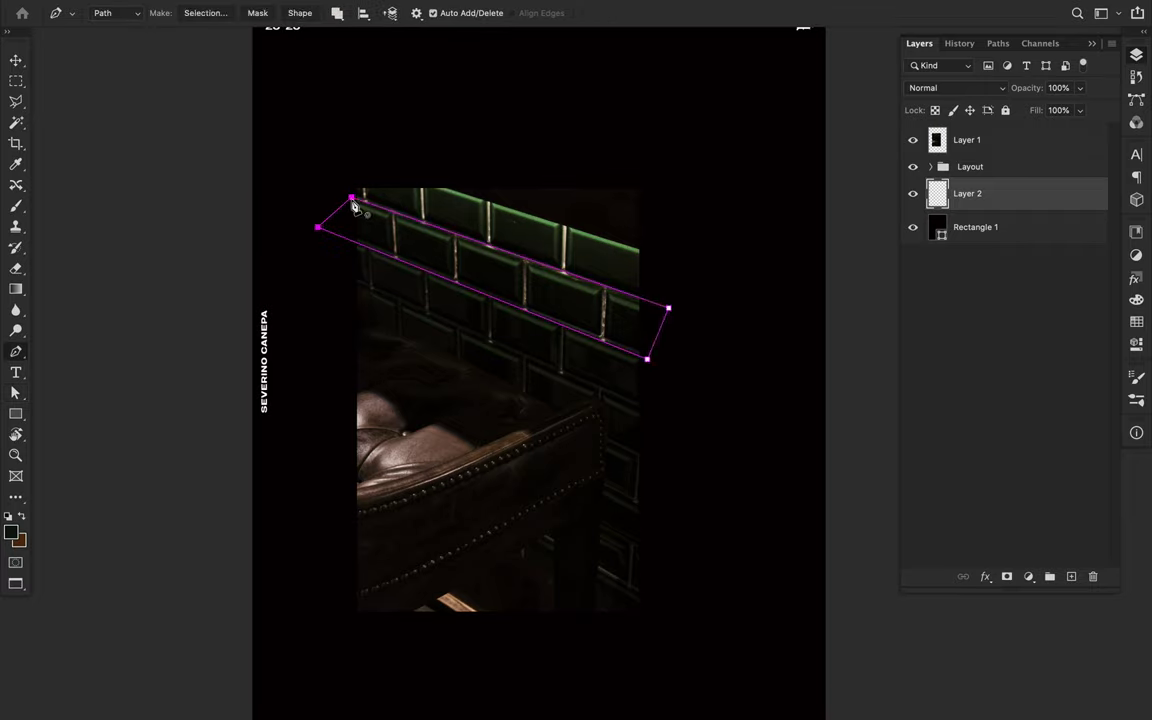
key("a")
left_click_drag(352, 199, 253, 166)
left_click_drag(317, 227, 243, 199)
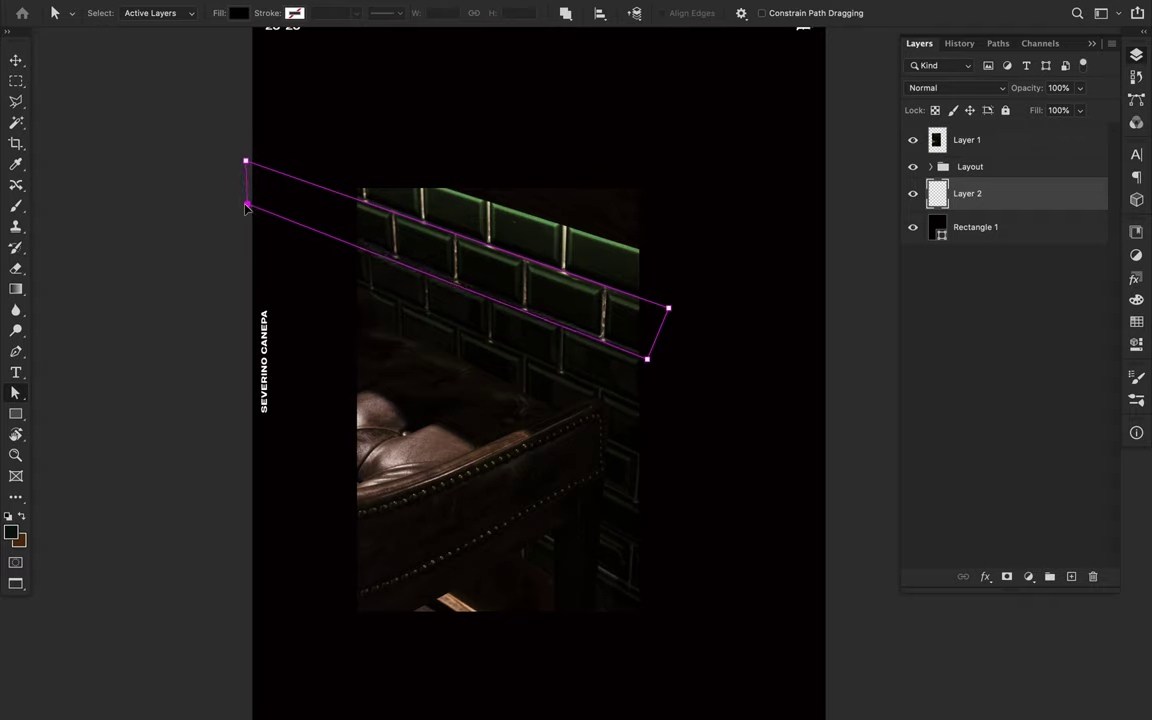
left_click_drag(648, 362, 837, 434)
left_click_drag(668, 309, 851, 374)
key("v")
key("a")
Draw the diagonal band as a filled Pen shape and pull its bottom-right corner outward
key("p")
left_click(106, 13)
left_click(100, 24)
left_click(349, 197)
left_click(741, 337)
left_click(709, 375)
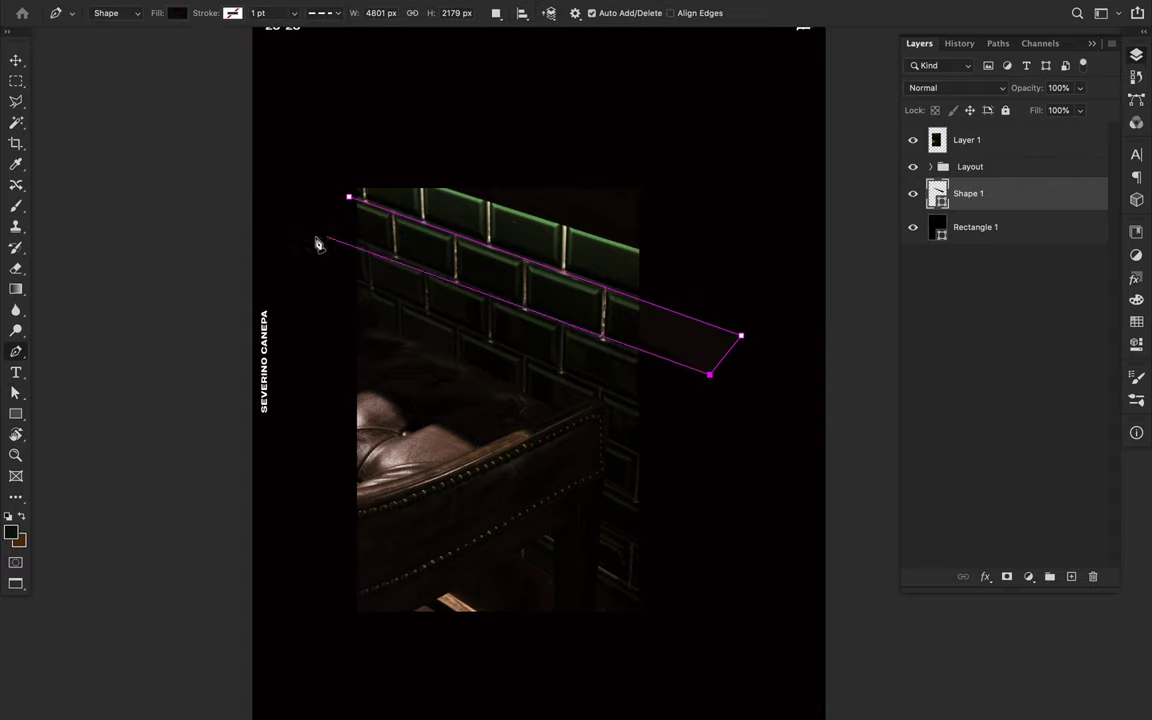
key("a")
left_click_drag(709, 375, 812, 432)
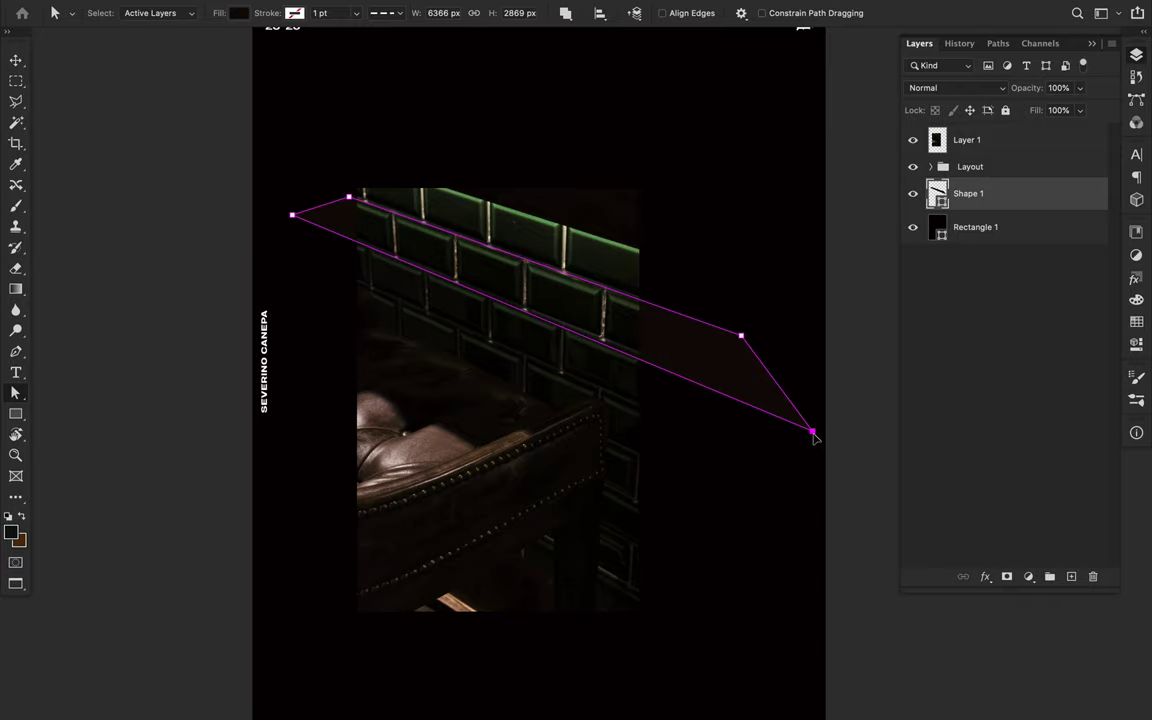
Stretch both ends of the band past the poster's left and right edges
scroll(814, 437, "up", 2)
left_click_drag(622, 337, 758, 391)
left_click_drag(707, 455, 757, 470)
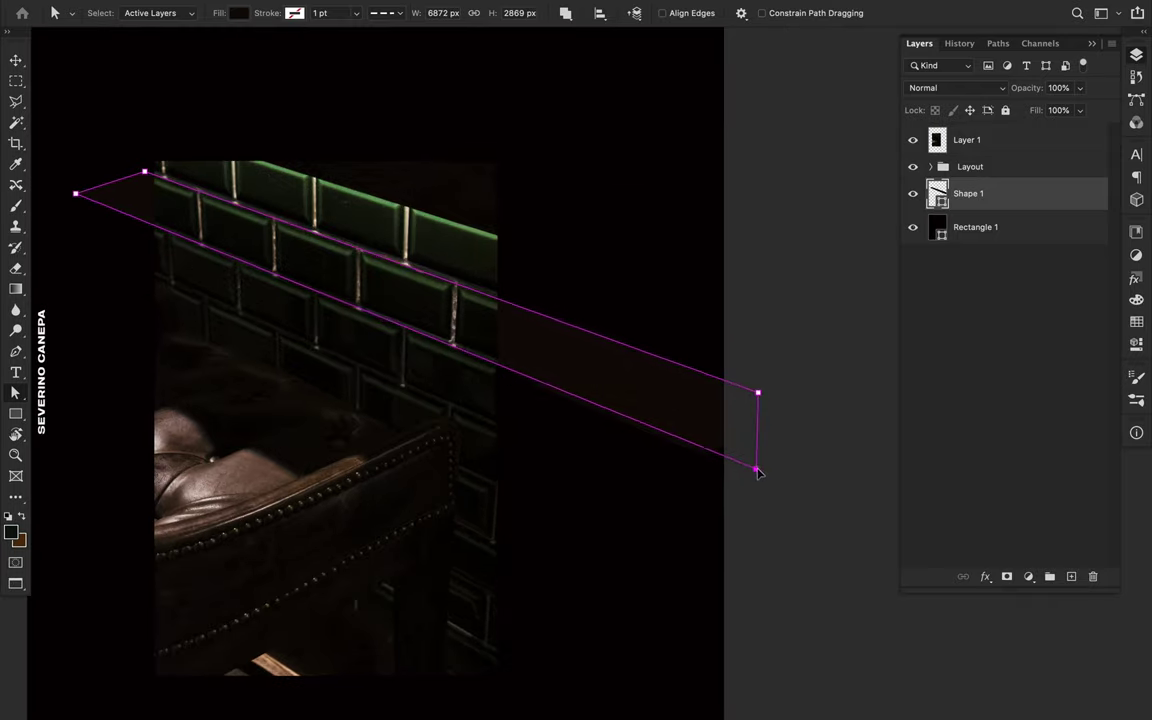
scroll(758, 472, "left", 5)
scroll(362, 185, "up", 1)
left_click_drag(362, 185, 216, 131)
left_click_drag(293, 206, 206, 170)
scroll(213, 167, "right", 4)
key("v")
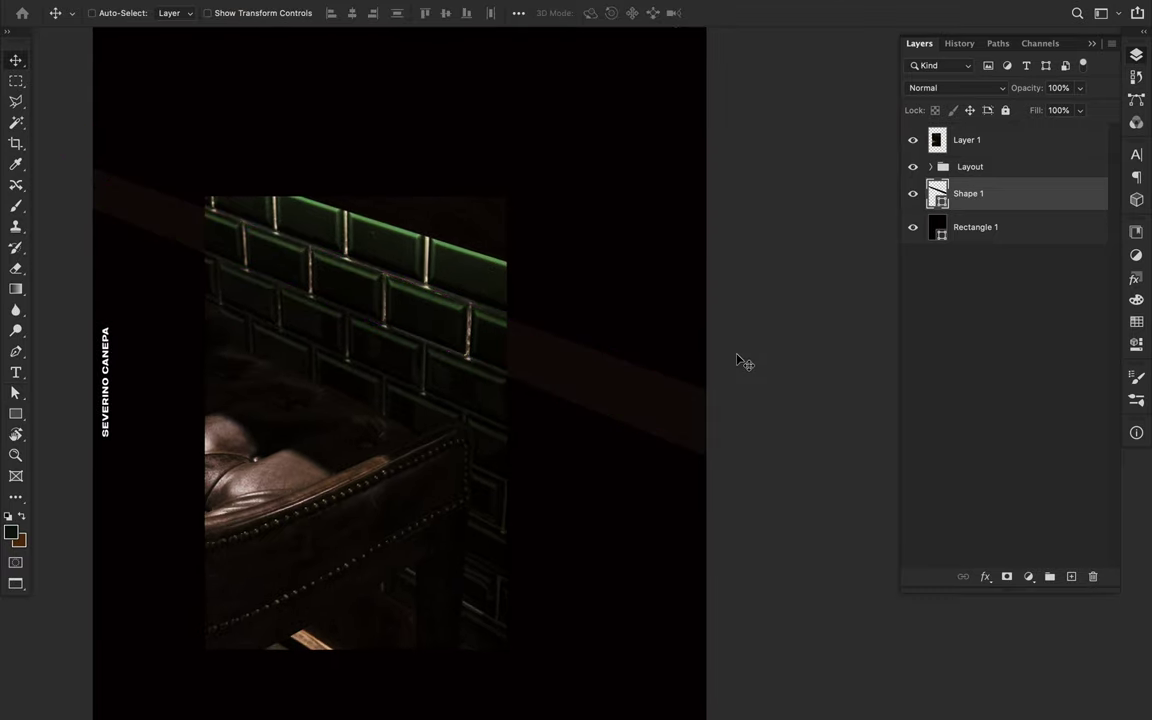
key("a")
Fill the Shape 1 band with green sampled from the tiles
key("i")
left_click(391, 236)
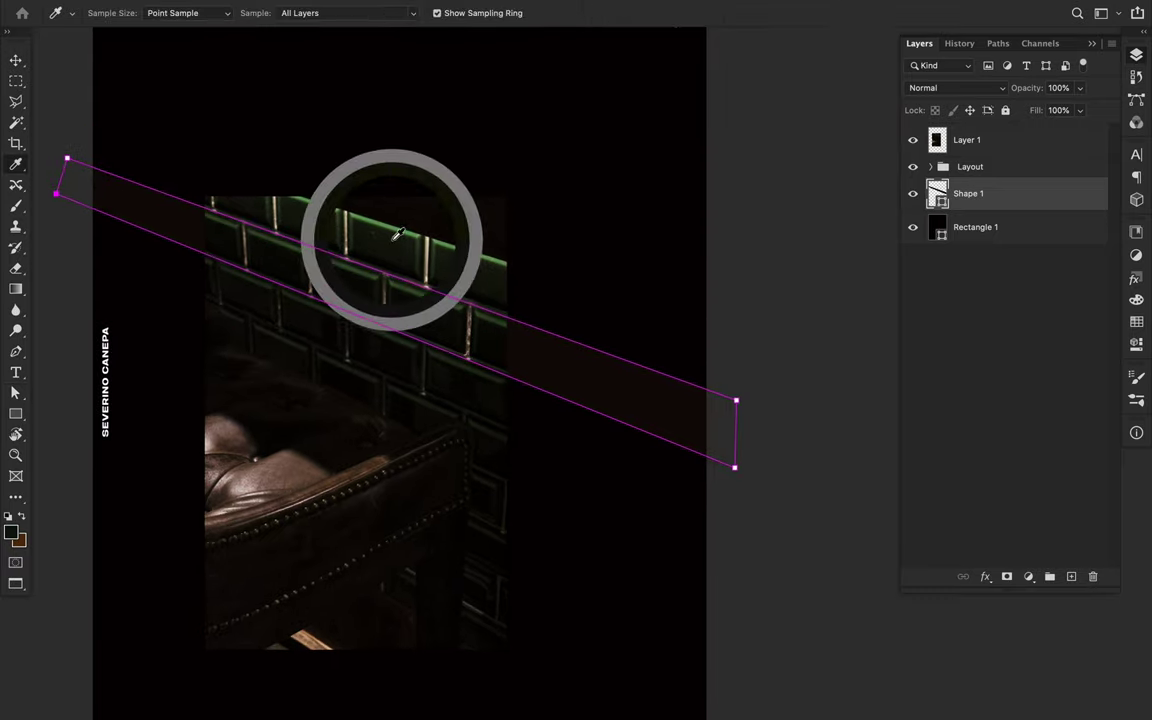
key("v")
key("a")
left_click(240, 13)
left_click(132, 82)
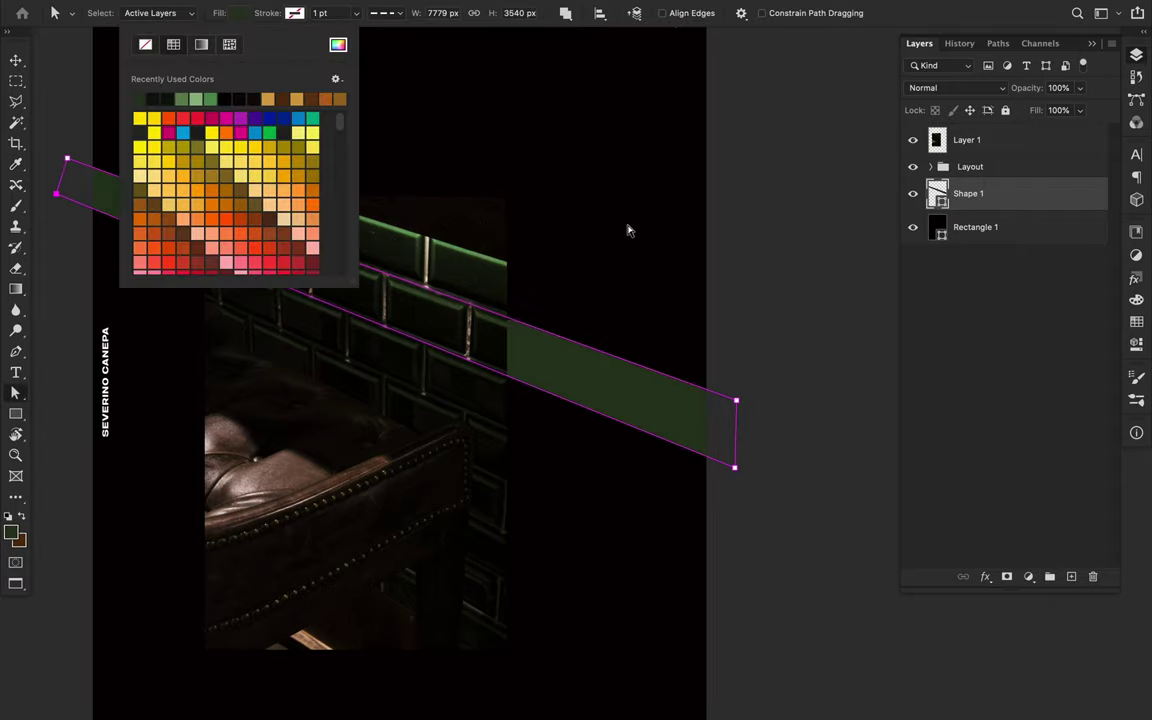
key("v")
Switch the Pen tool's drawing mode to Path
scroll(578, 265, "down", 2)
scroll(540, 352, "up", 2)
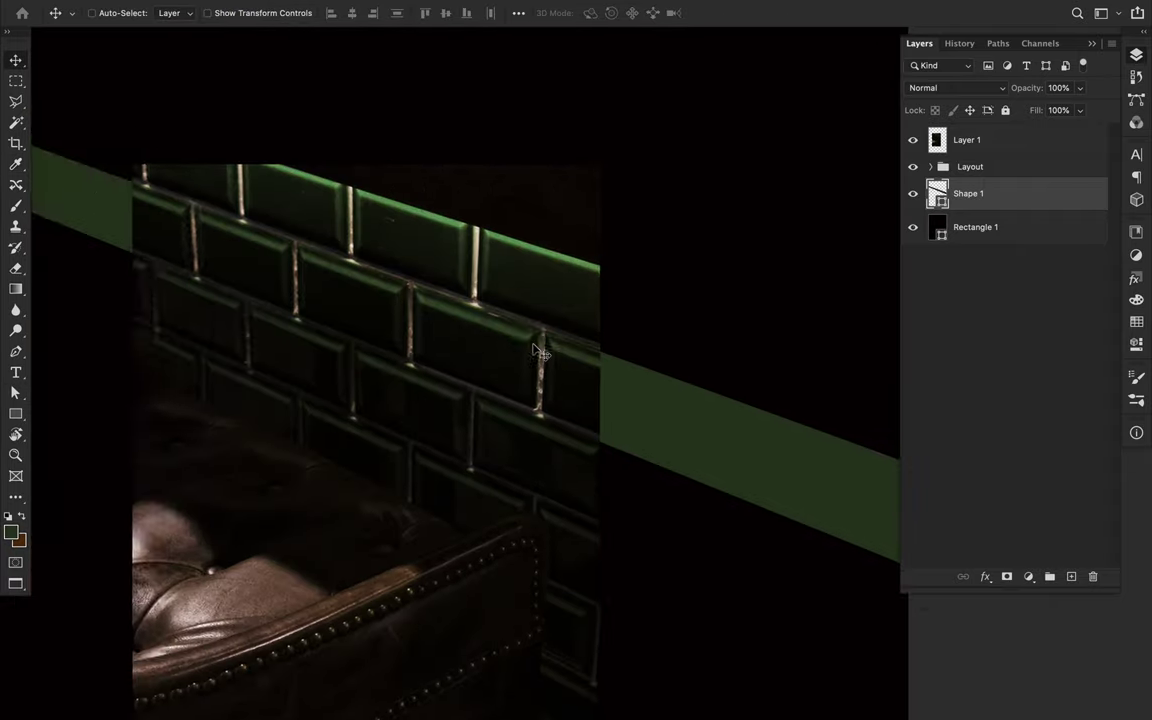
scroll(540, 352, "up", 2)
key("p")
left_click(110, 13)
left_click(128, 31)
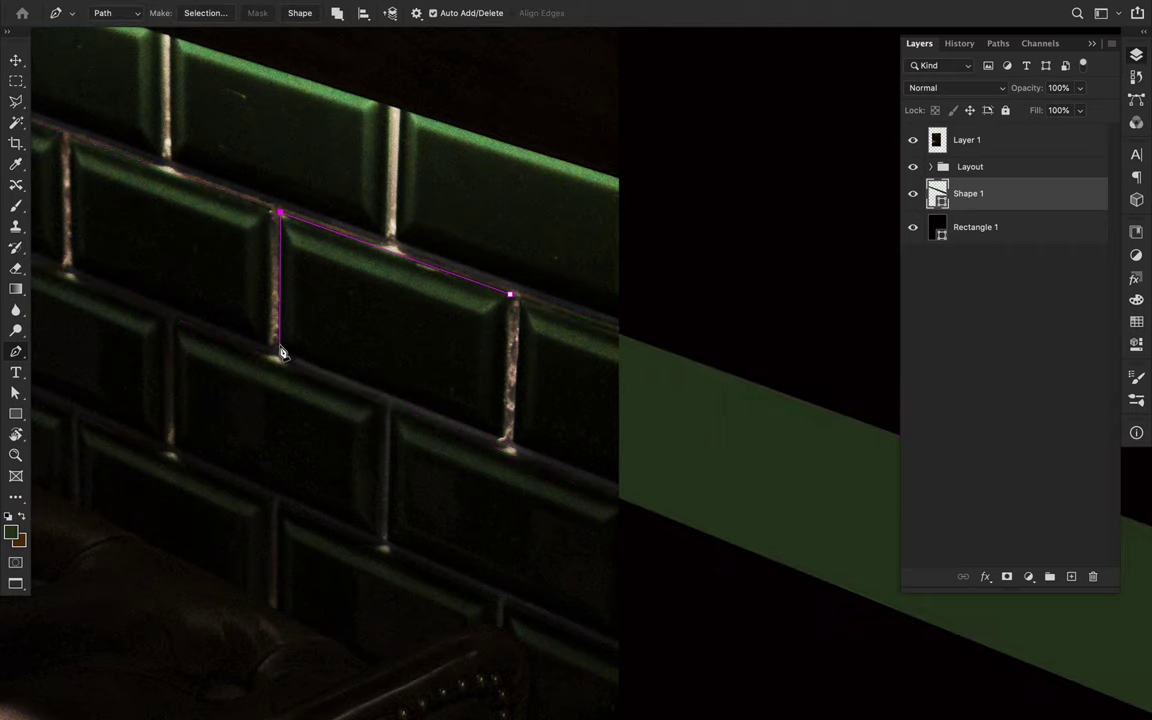
Trace an outline around one wall tile and convert it to a selection
scroll(281, 352, "up", 1)
scroll(281, 352, "up", 2)
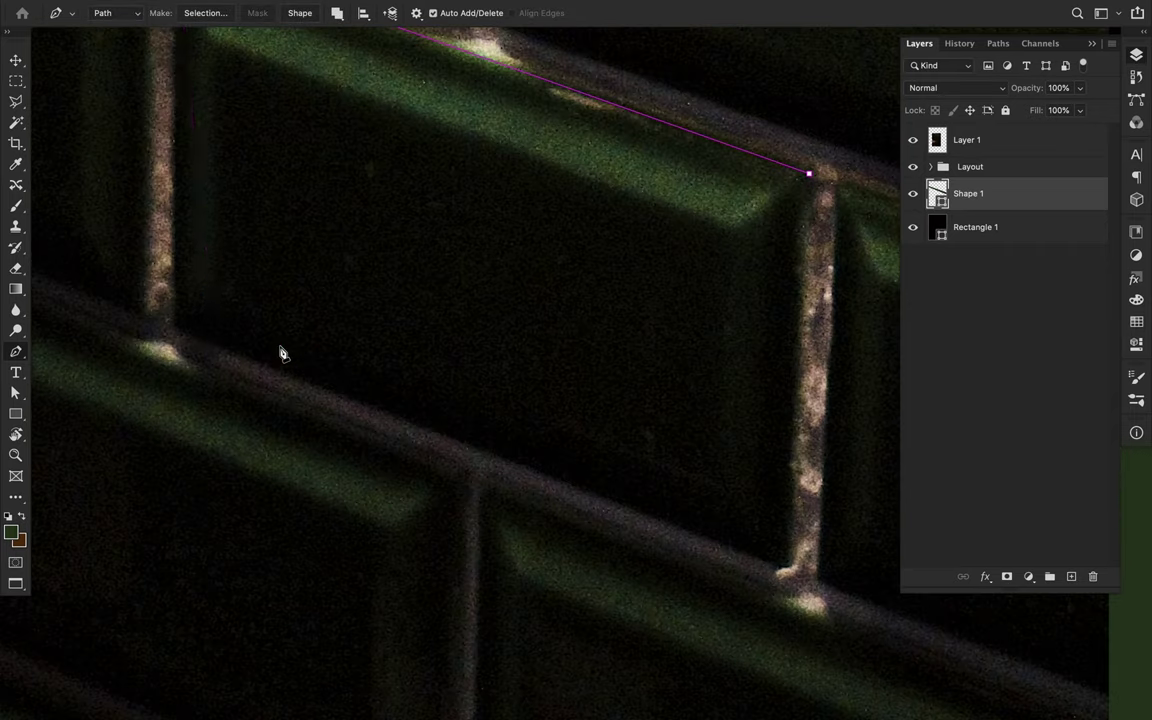
left_click(180, 333)
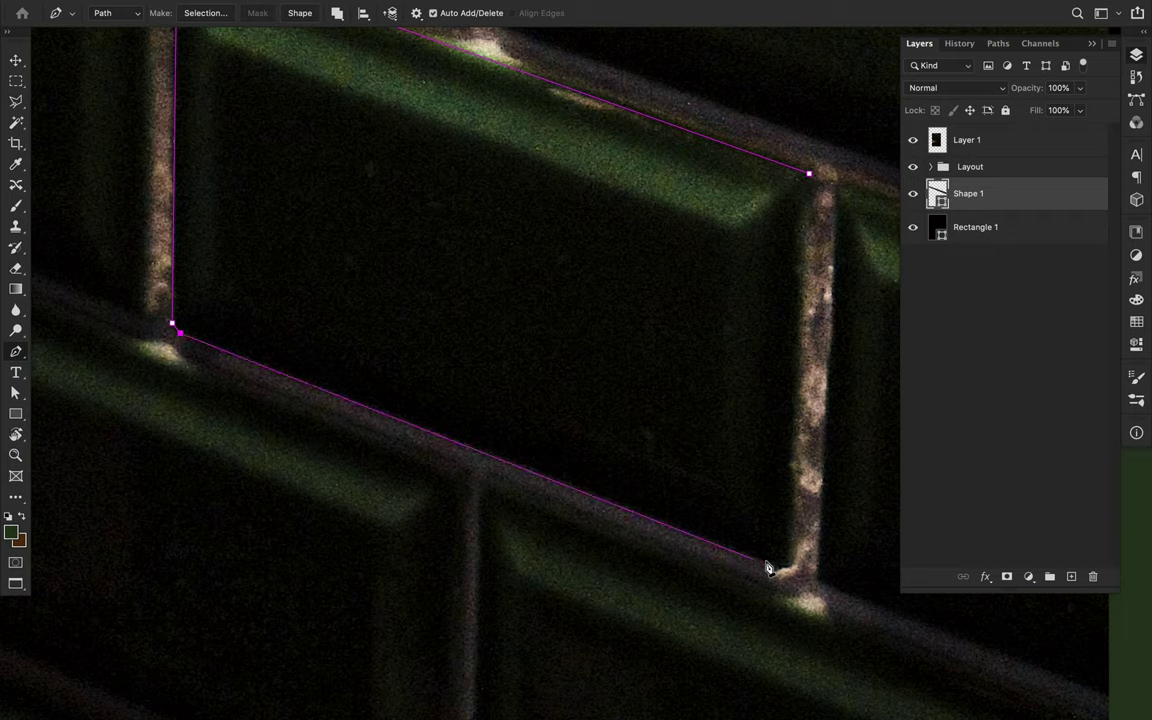
left_click(810, 176)
scroll(848, 290, "down", 2)
scroll(848, 290, "down", 2)
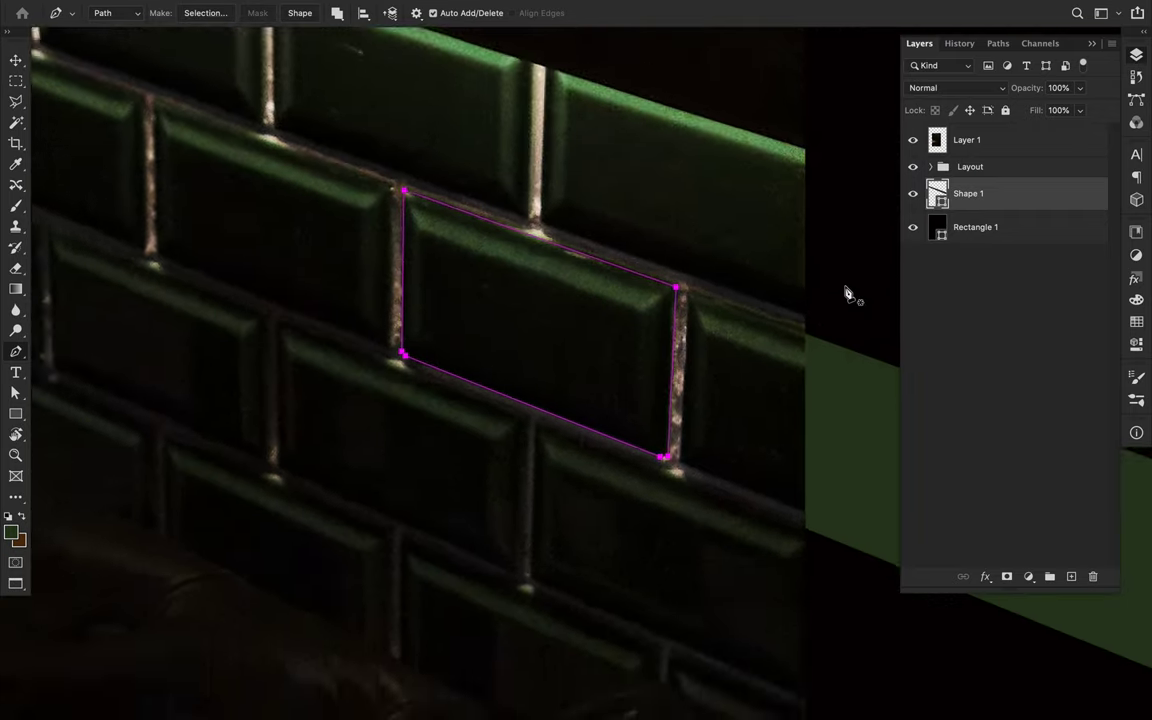
scroll(848, 290, "down", 1)
left_click(200, 13)
key("Return")
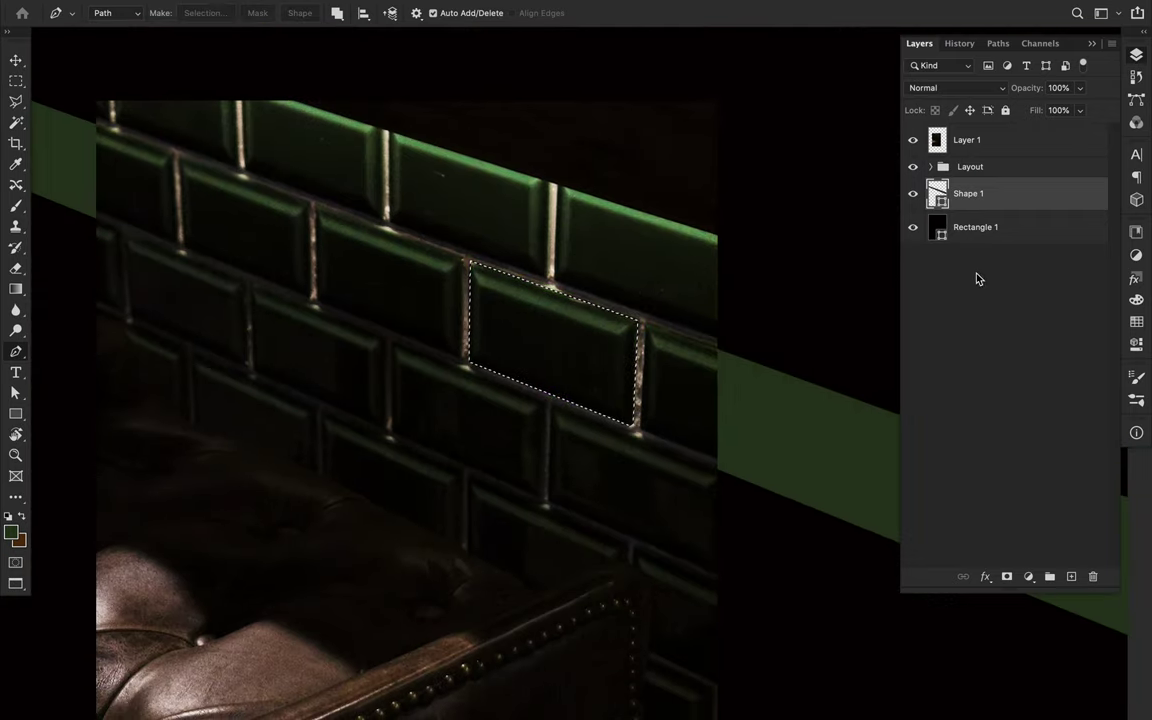
Copy the tile from Layer 1 onto Layer 2 and place it upper right of the photo
left_click(982, 229)
left_click(967, 141)
key("ctrl+j")
key("v")
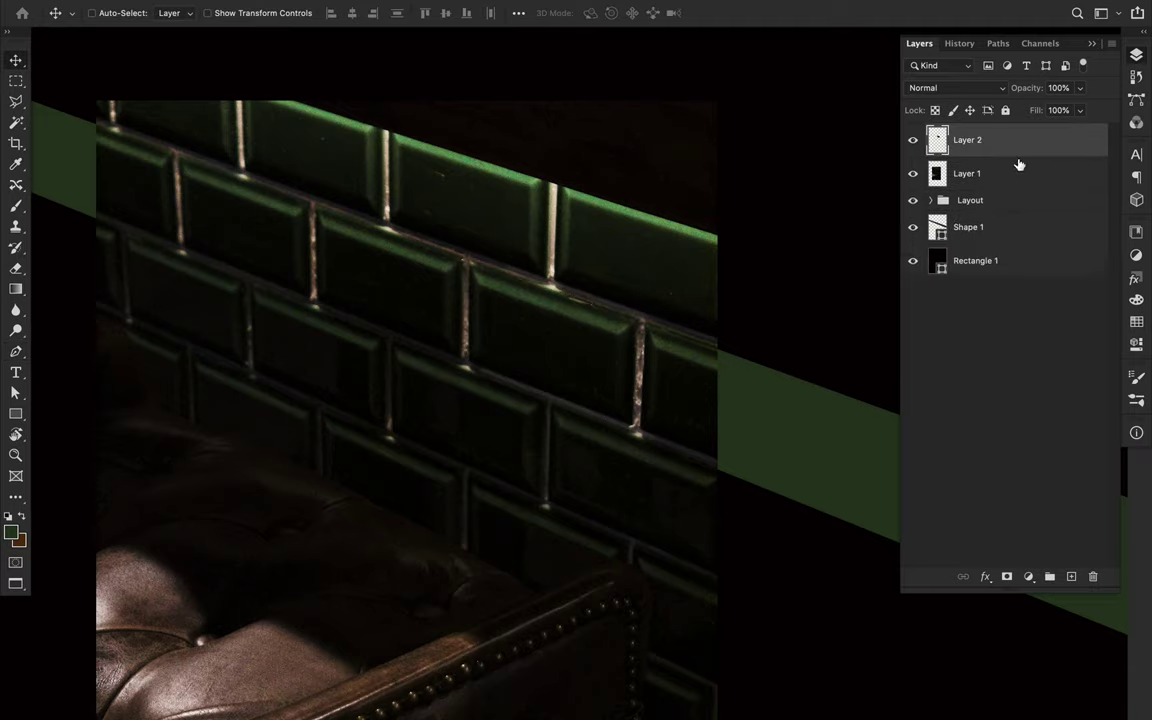
left_click_drag(1021, 166, 1008, 205)
mouse_move(549, 342)
left_mouse_down()
mouse_move(600, 342)
mouse_move(792, 437)
mouse_move(836, 193)
left_mouse_up()
Try erasing on the copied tile and dismiss the resulting error message
scroll(836, 193, "up", 2)
scroll(836, 193, "up", 2)
key("e")
scroll(762, 143, "up", 3)
left_click(763, 123, "alt")
left_click(702, 260)
scroll(697, 258, "down", 2)
scroll(697, 258, "down", 3)
scroll(697, 258, "down", 3)
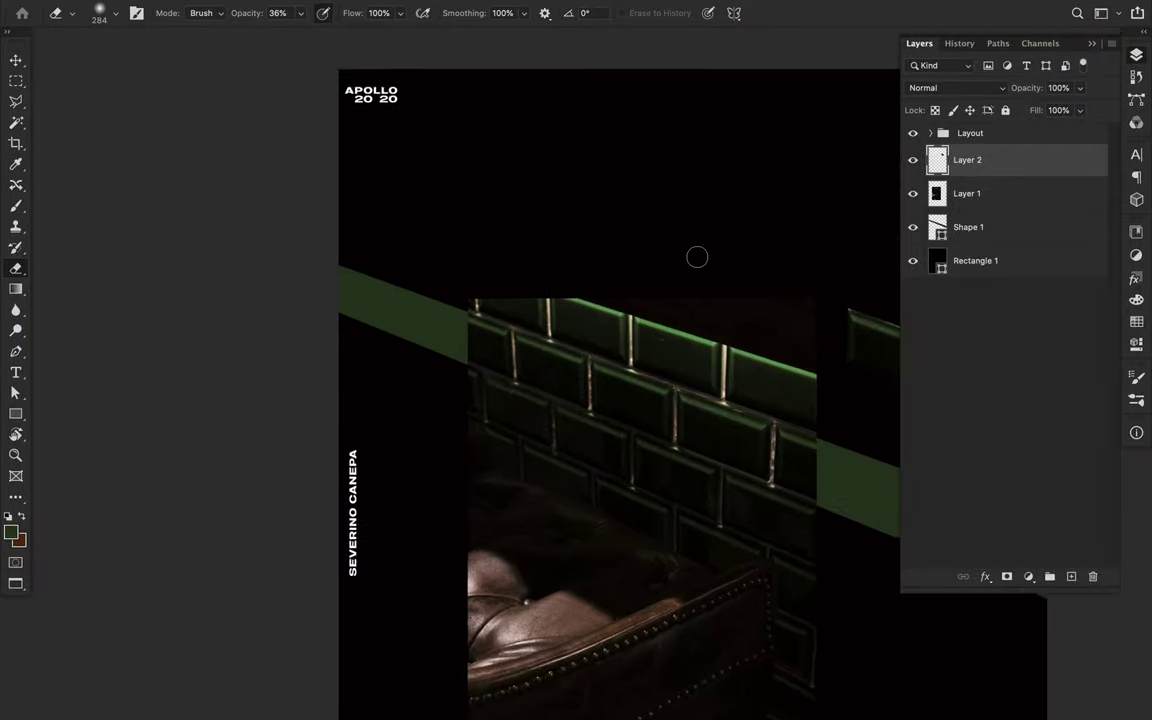
scroll(697, 258, "up", 3)
scroll(697, 258, "up", 2)
Trace a second tile's outline and turn it into a selection
key("p")
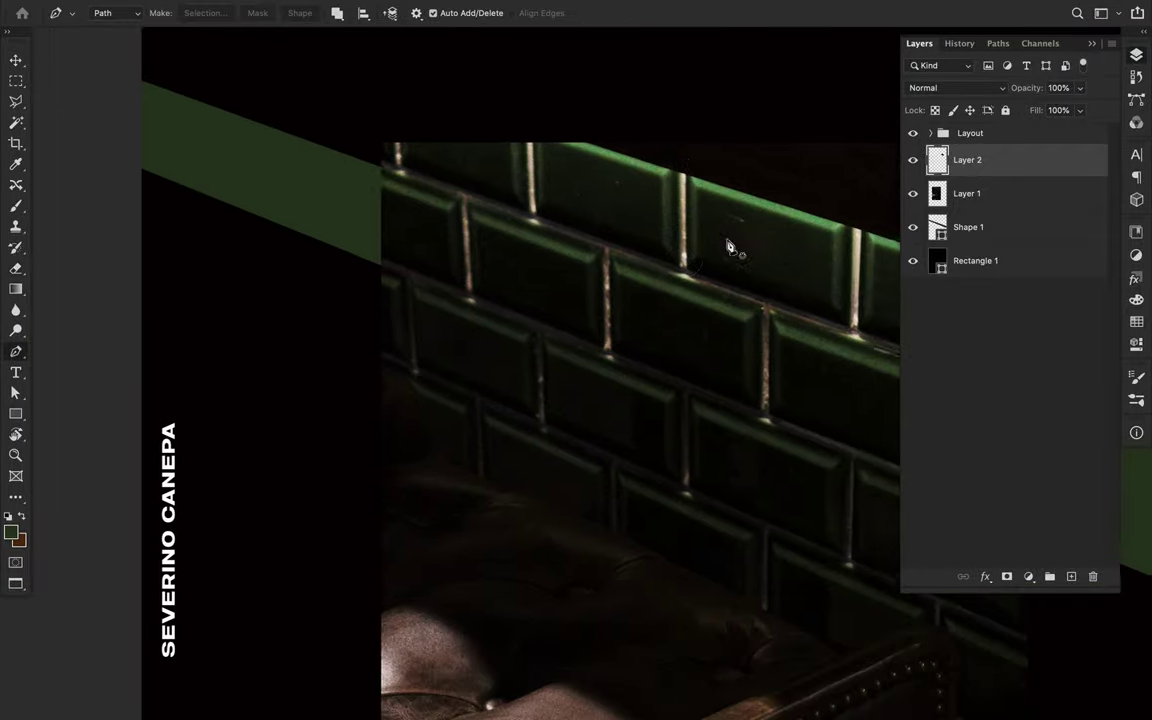
scroll(728, 247, "right", 10)
key("ctrl+t")
key("Escape")
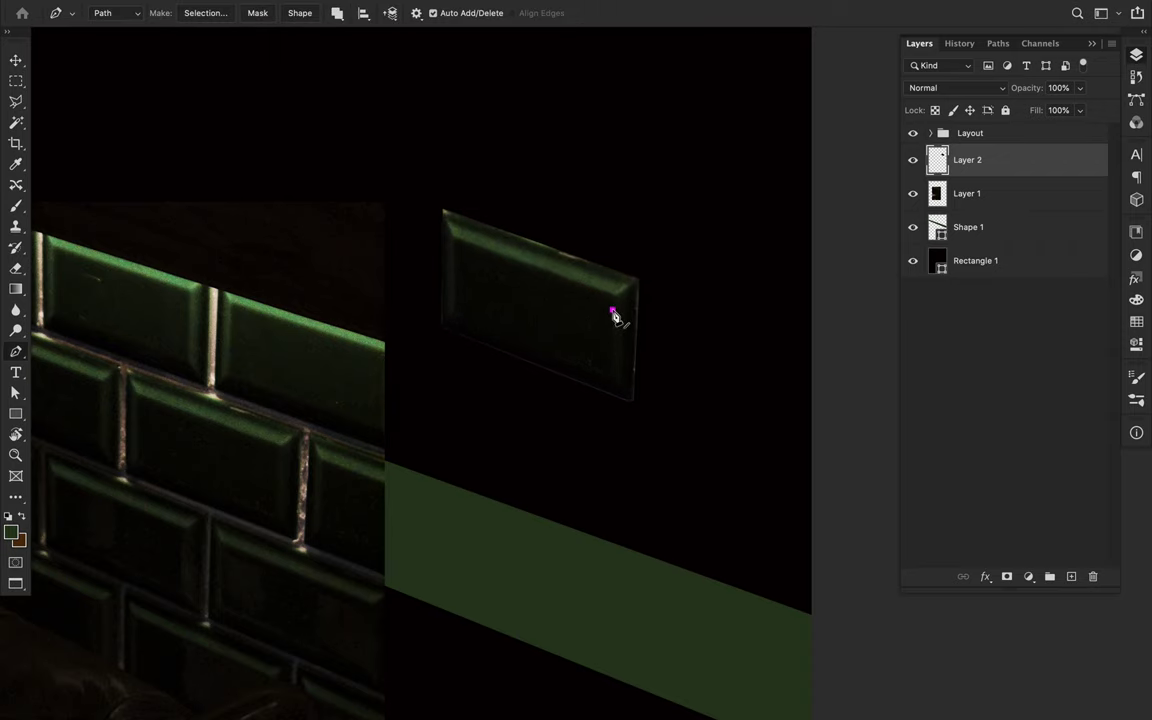
scroll(615, 317, "up", 1)
scroll(599, 368, "up", 4)
scroll(389, 242, "up", 1)
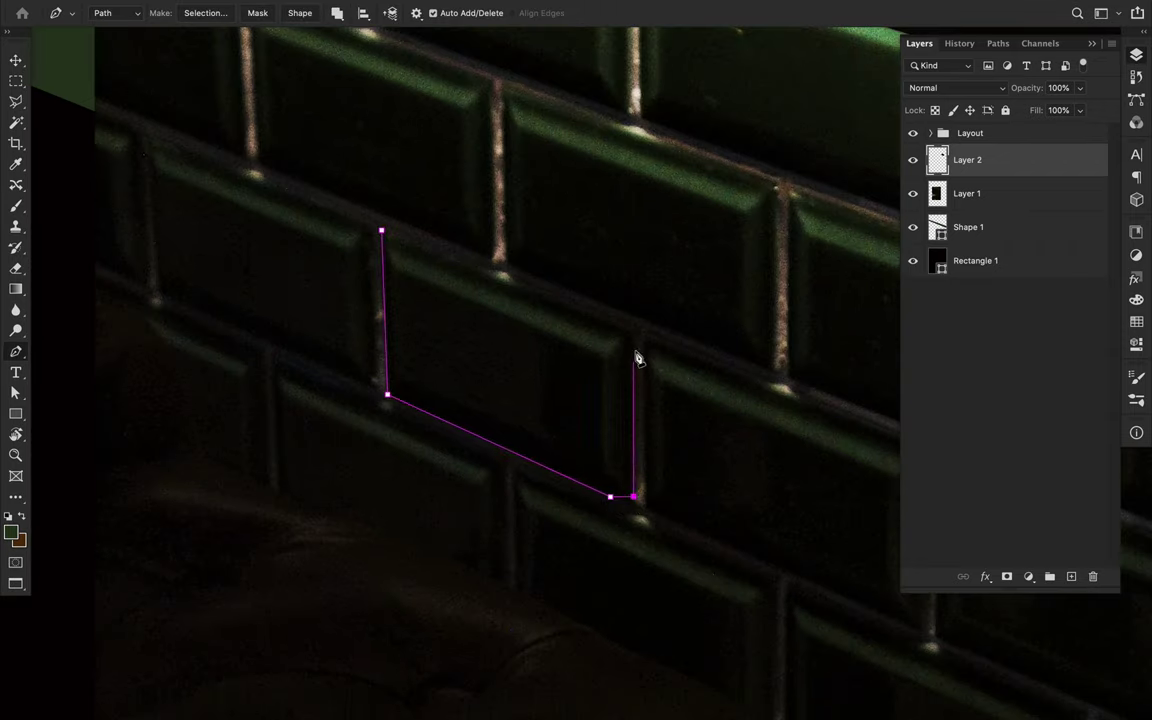
left_click(382, 233)
key("ctrl+0")
left_click(205, 13)
key("Return")
Copy the second tile onto Layer 3 and place it right of the photo's lower half
key("alt+bracketleft")
key("ctrl+j")
key("v")
left_click_drag(697, 481, 522, 604)
key("ctrl+plus")
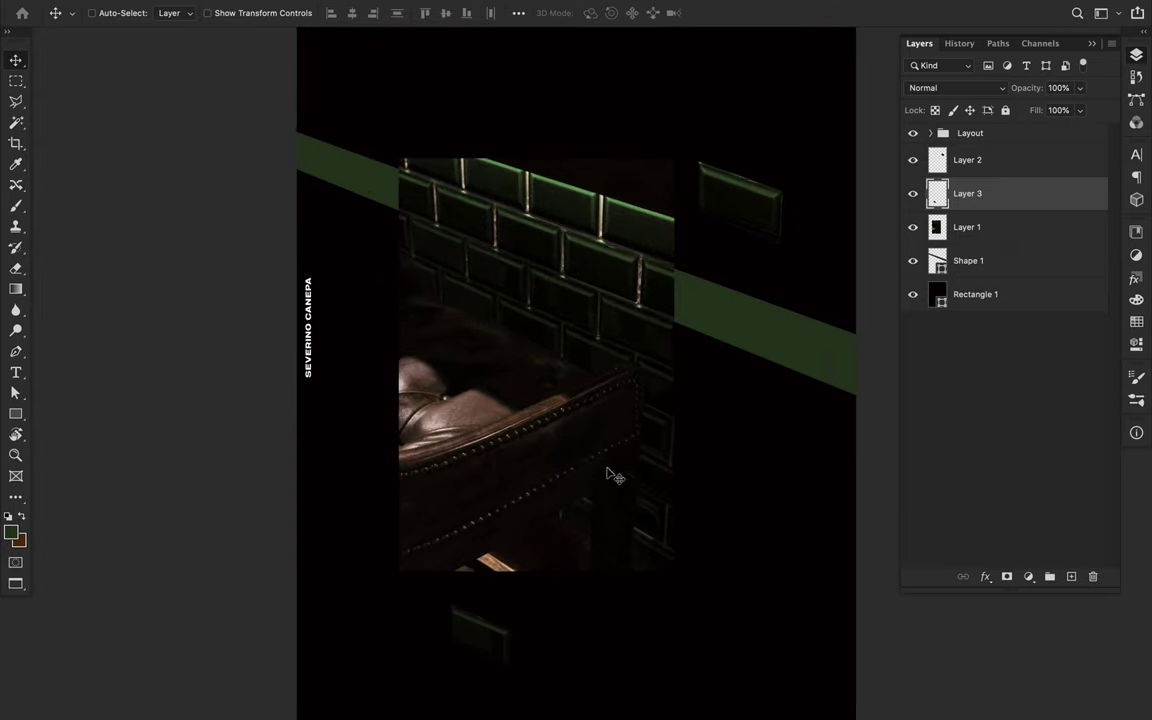
Duplicate the brick wall photo layer and move the copy further up as a strip
key("ctrl+0")
left_click(985, 227)
double_click(1030, 227)
key("Escape")
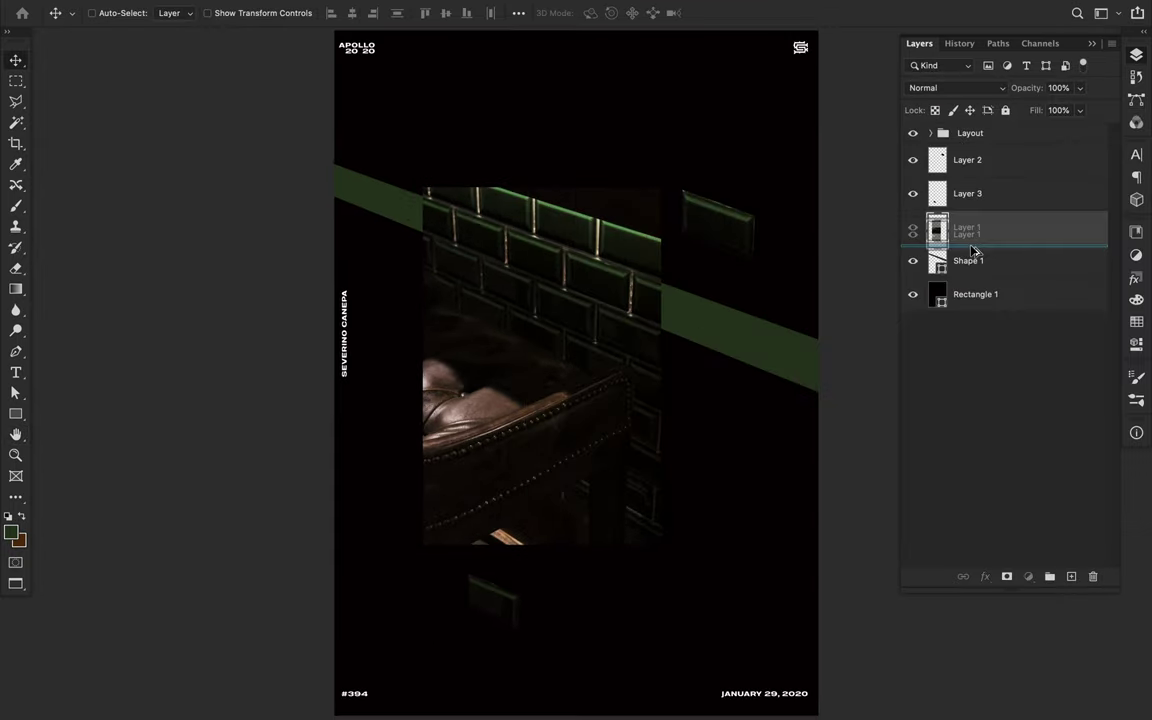
left_click_drag(980, 227, 980, 252)
left_click_drag(538, 302, 565, 157)
scroll(565, 232, "up", 2)
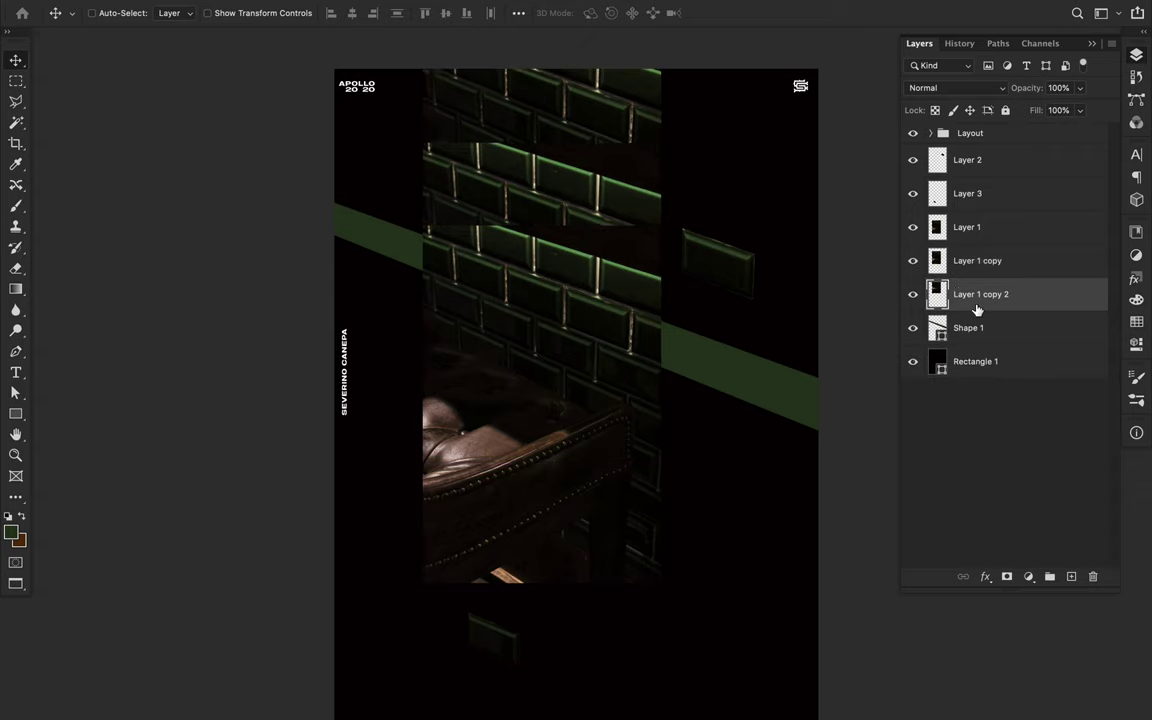
Turn a pen path on the upper brick strip into a selection, then select the first brick copy layer
key("p")
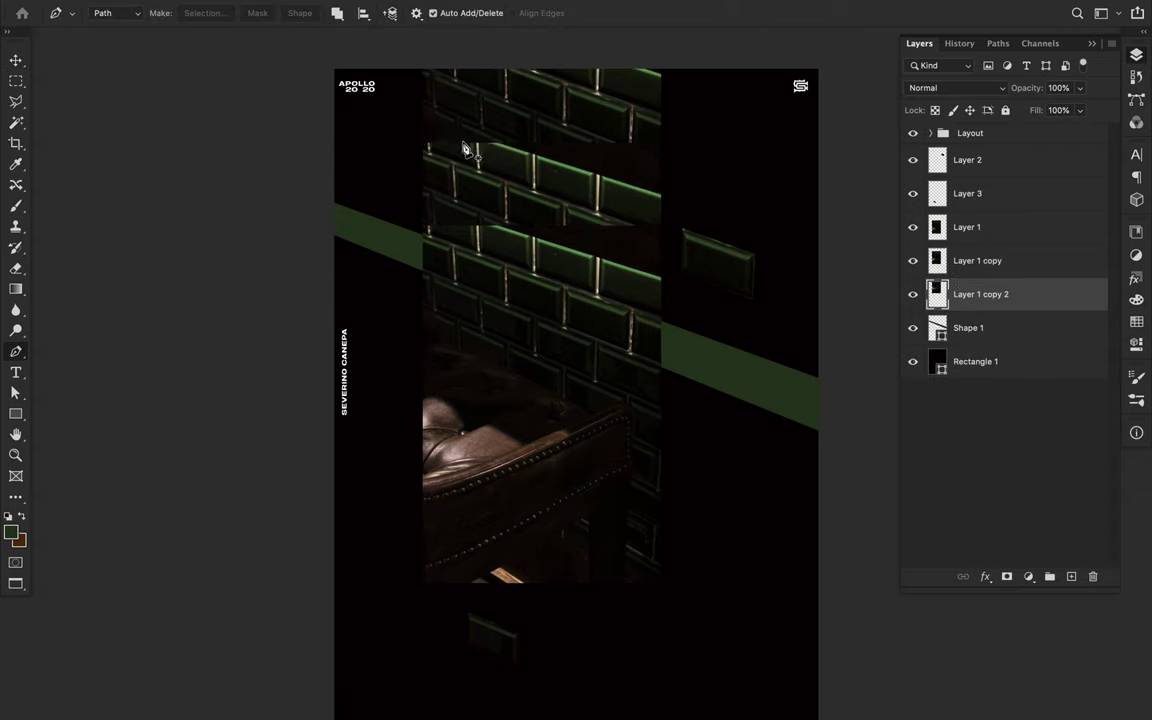
left_click(490, 139)
key("ctrl+Return")
left_click(962, 262)
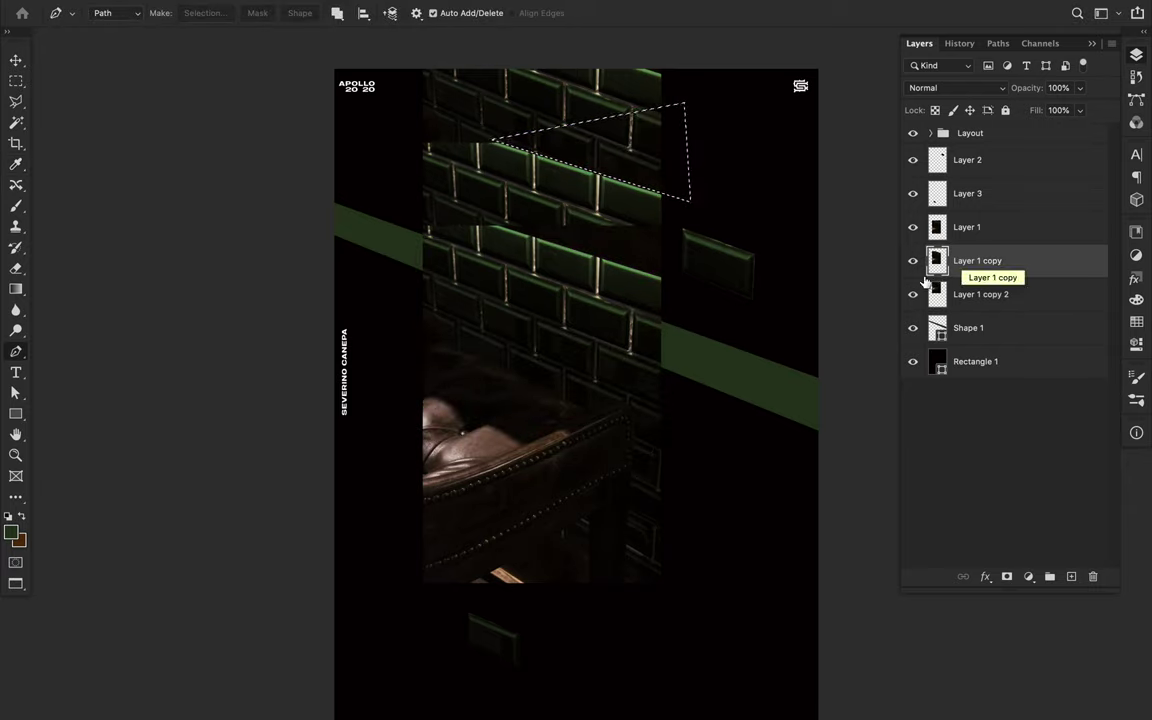
key("v")
scroll(700, 200, "down", 5)
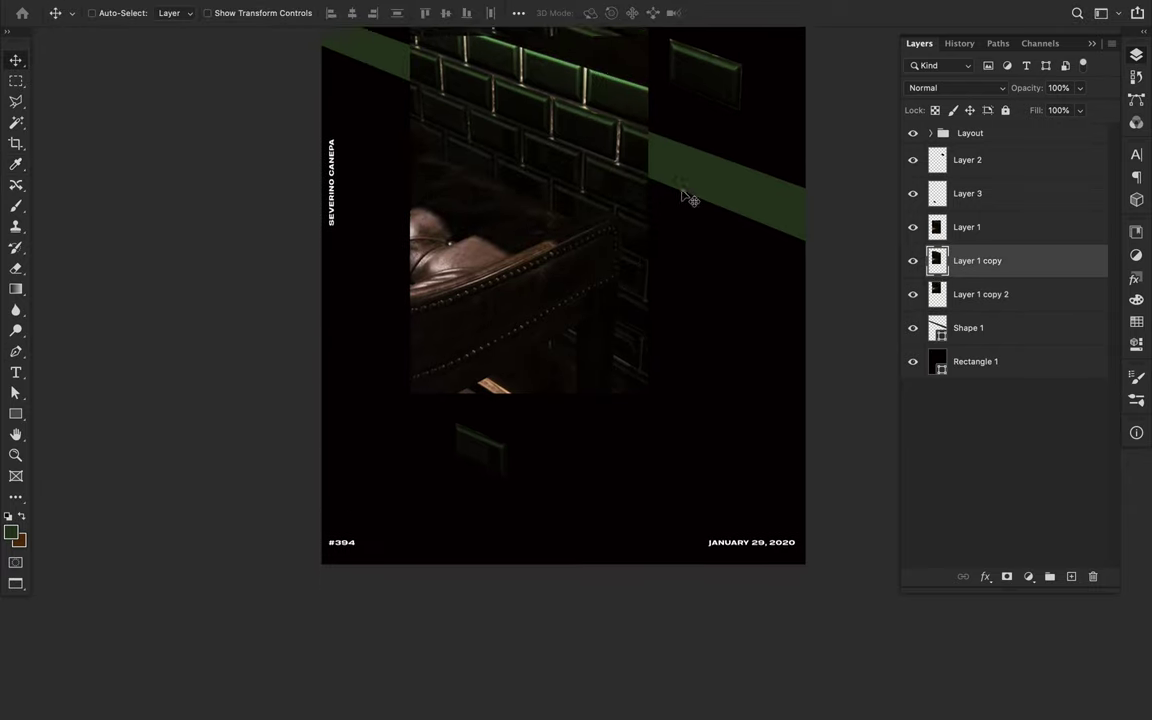
scroll(688, 198, "up", 1)
Alt-drag two floating green tiles into new copies, down-right and further down
left_click(496, 481, "ctrl")
mouse_move(496, 481)
left_mouse_down()
mouse_move(578, 585)
mouse_move(409, 574)
mouse_move(631, 541)
mouse_move(470, 489)
left_mouse_up()
key("ctrl+t")
key("Return")
scroll(663, 558, "up", 3)
scroll(663, 558, "up", 3)
left_click(718, 395, "ctrl")
left_click_drag(718, 395, 718, 465)
scroll(715, 460, "up", 3)
scroll(715, 460, "up", 3)
Set the Eraser to 6 px at 100% opacity, then enlarge it to 30 px
key("e")
right_click(712, 450)
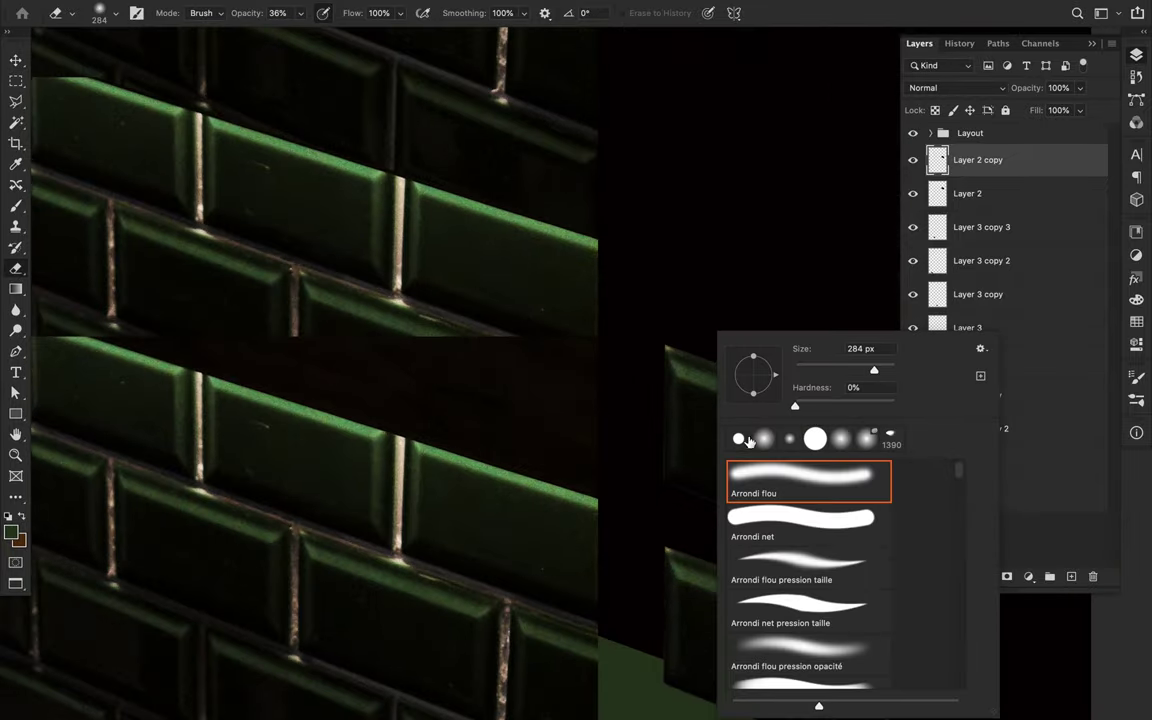
left_click_drag(822, 372, 797, 370)
scroll(438, 565, "up", 5)
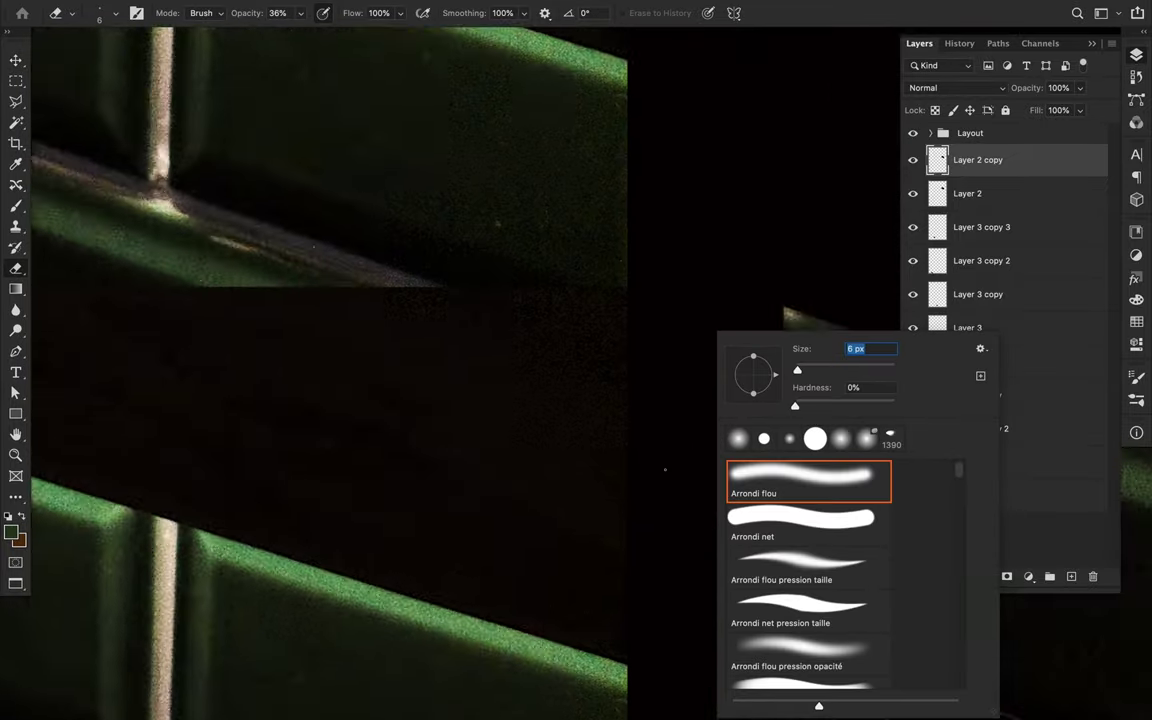
scroll(438, 565, "up", 3)
key("Return")
key("alt+bracketleft")
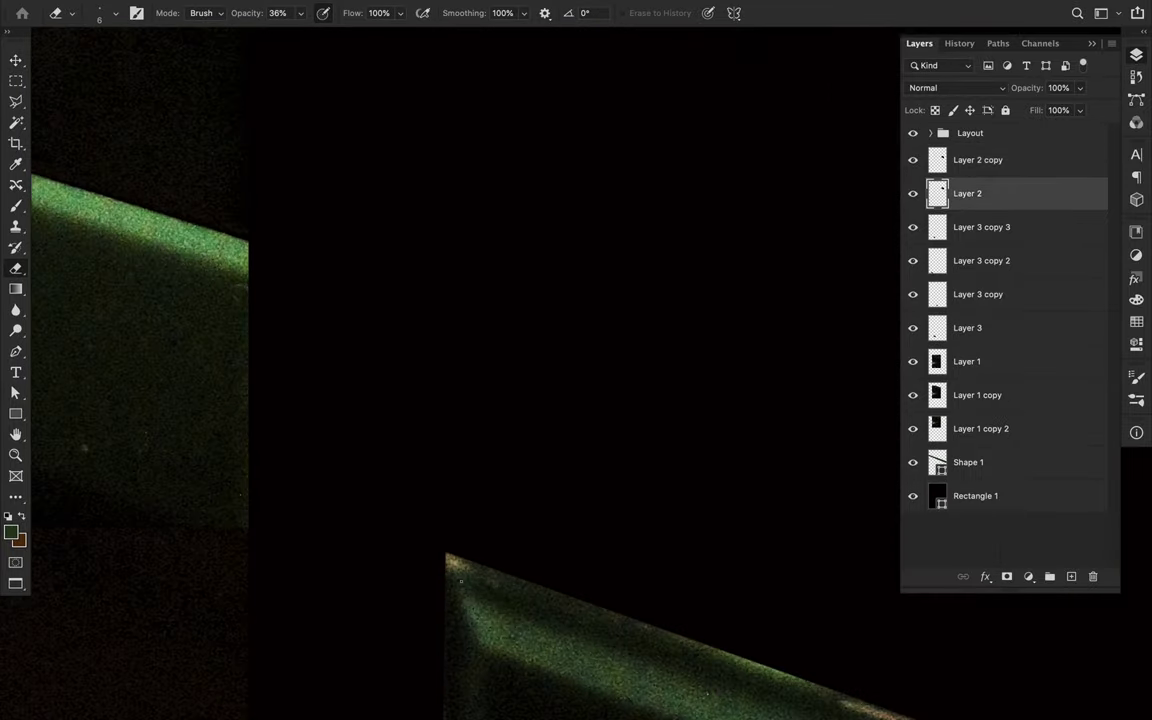
left_click_drag(302, 13, 345, 31)
right_click(566, 373)
left_click_drag(566, 373, 600, 373)
key("Return")
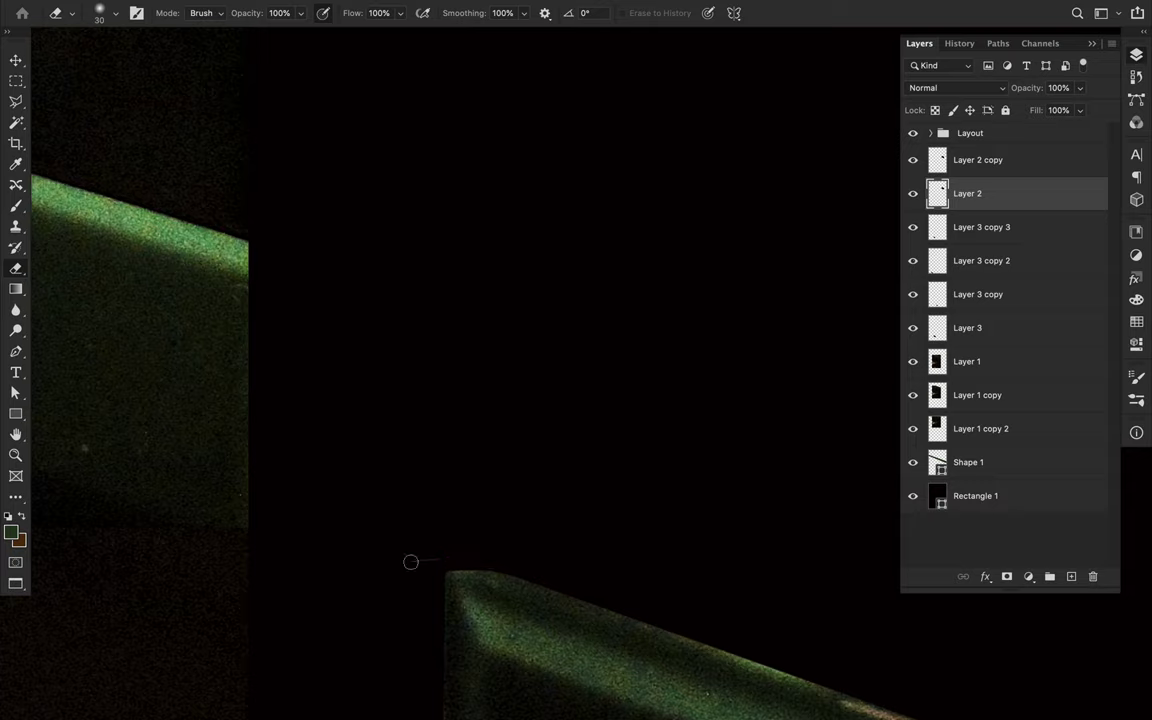
Switch back to the Move tool and select the duplicated tile layer
scroll(505, 550, "down", 1)
scroll(489, 560, "down", 2)
scroll(481, 573, "down", 2)
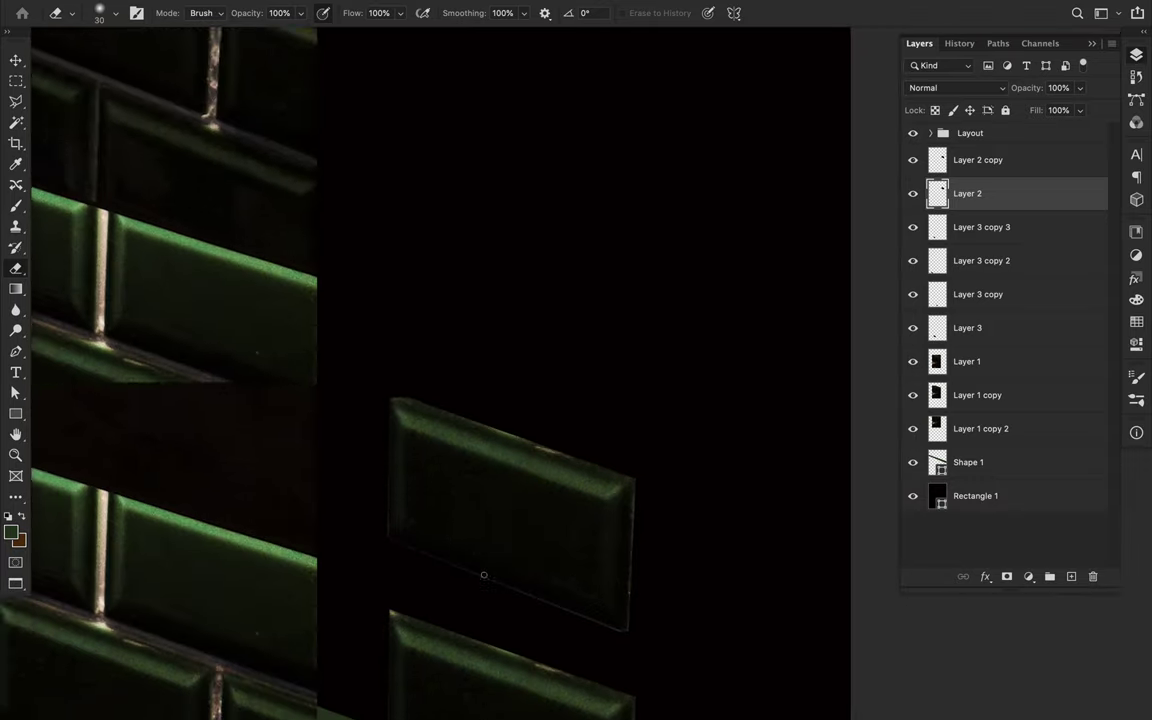
scroll(480, 550, "down", 1)
key("v")
scroll(476, 537, "down", 3)
left_click(571, 468, "ctrl")
scroll(575, 468, "down", 1)
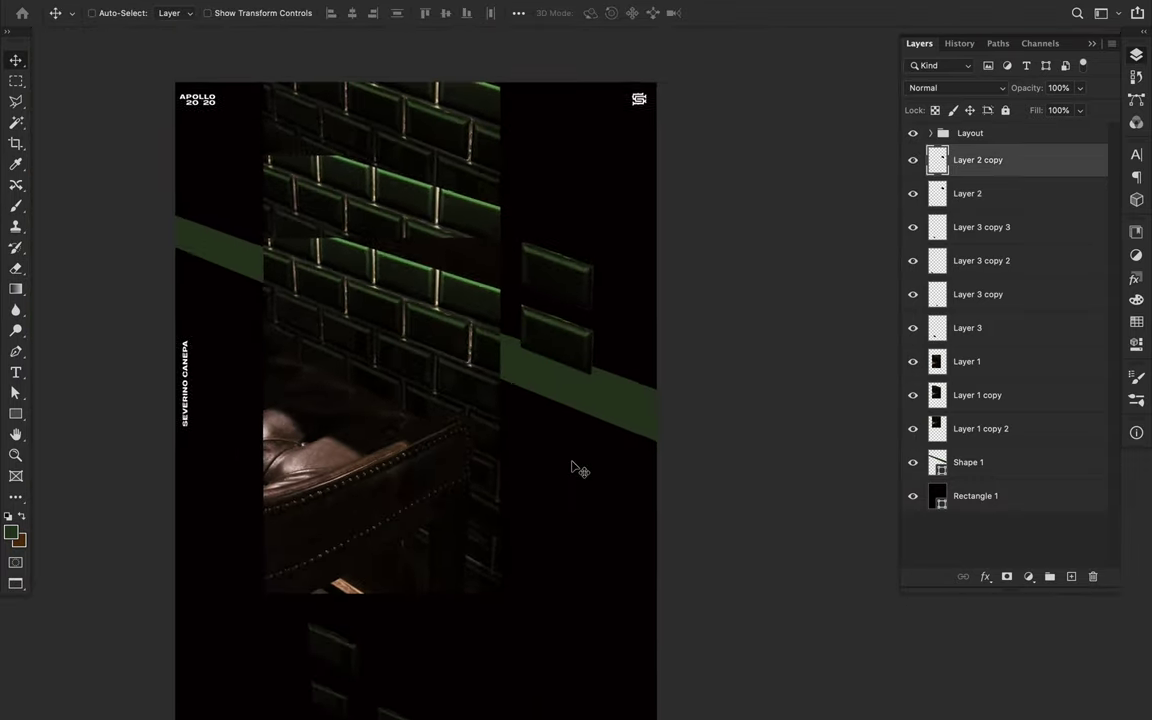
Draw a polygonal lasso selection on the brick wall photo layer, then deselect it
left_click(408, 250, "ctrl")
key("l")
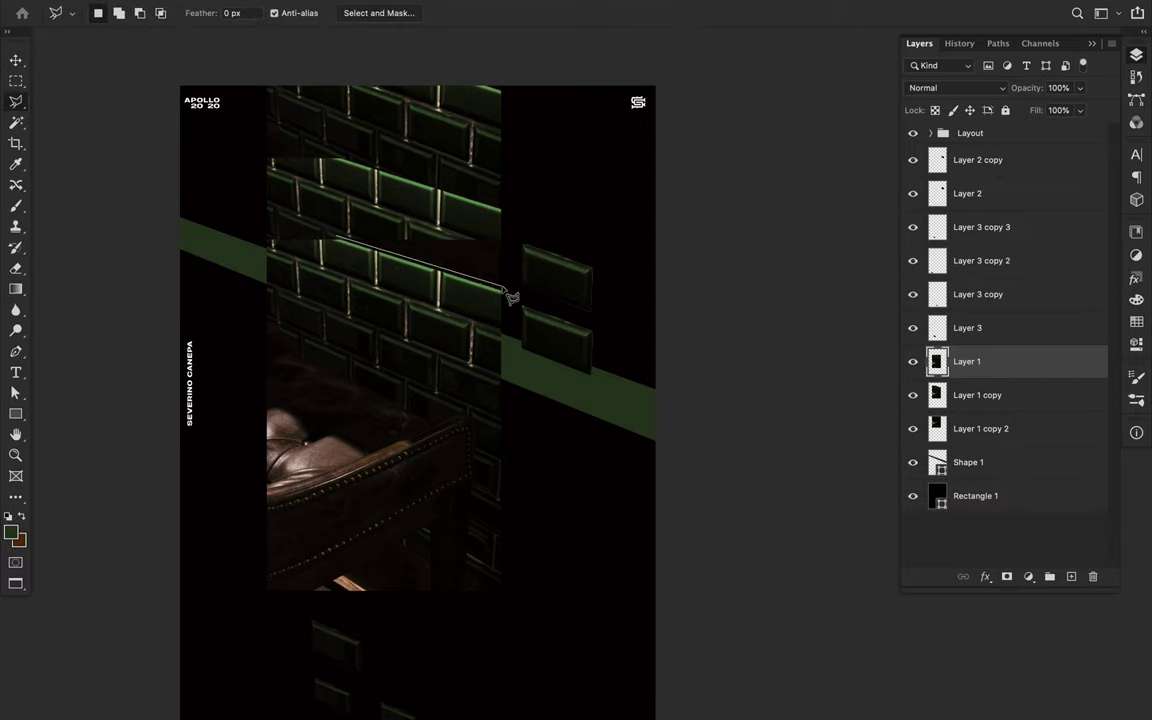
left_click(502, 195)
double_click(377, 214)
key("ctrl+d")
key("v")
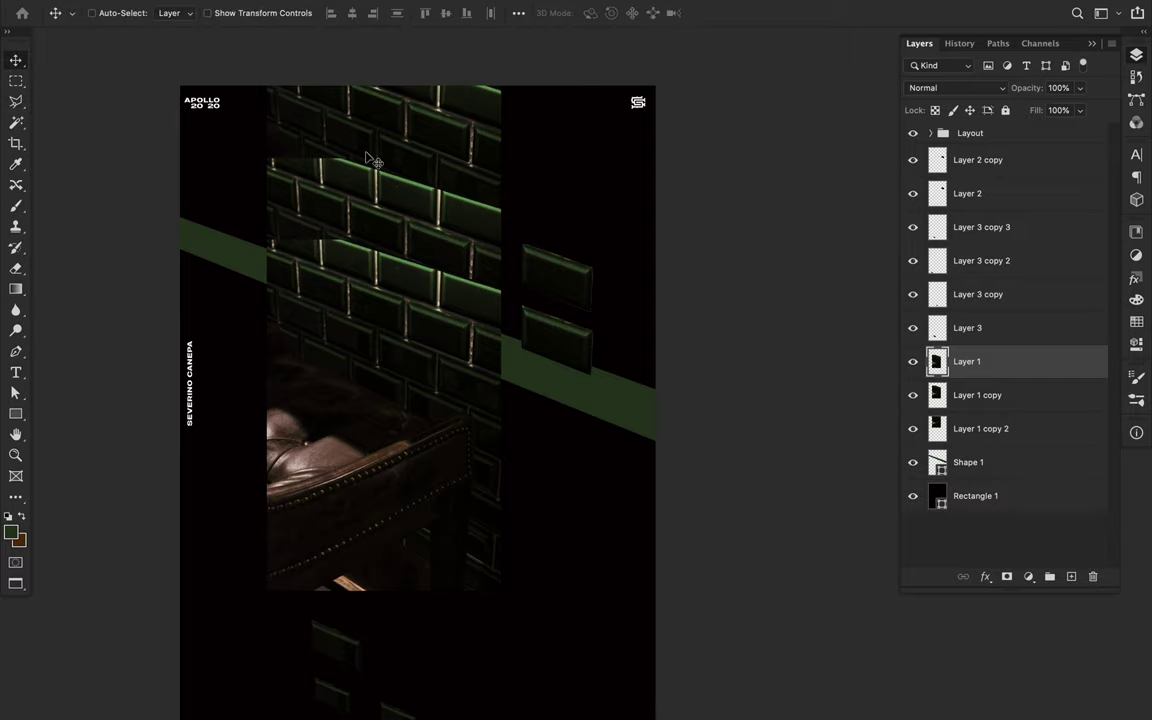
scroll(373, 318, "down", 3)
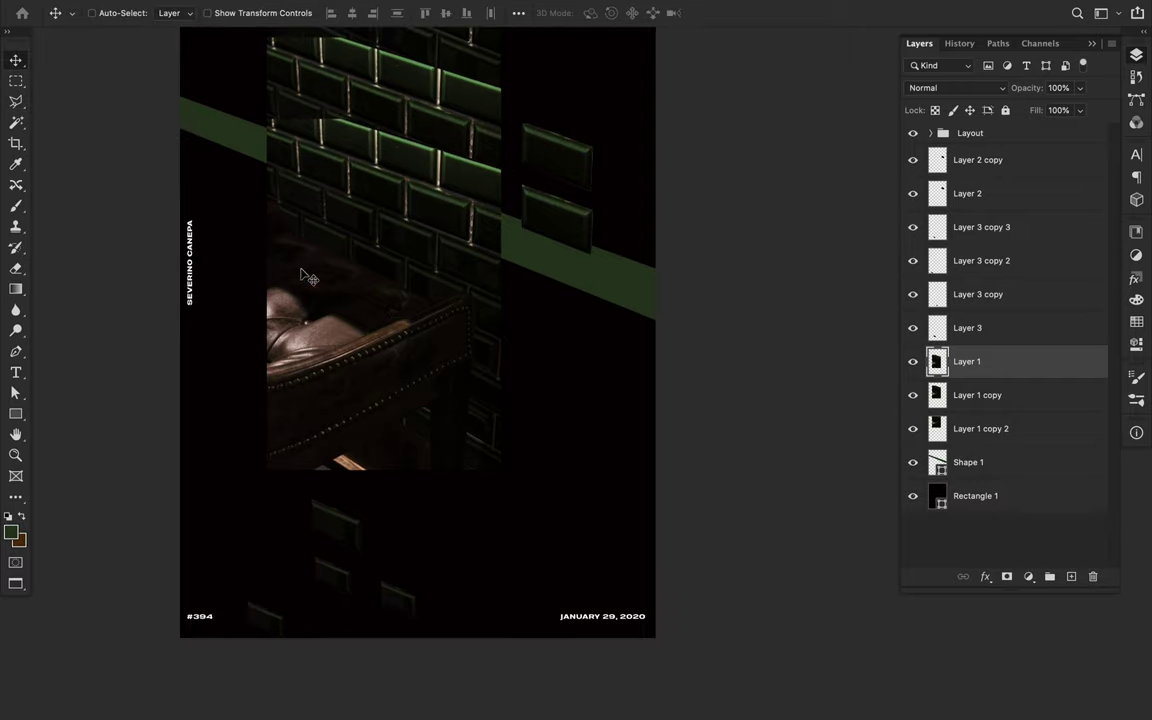
key("p")
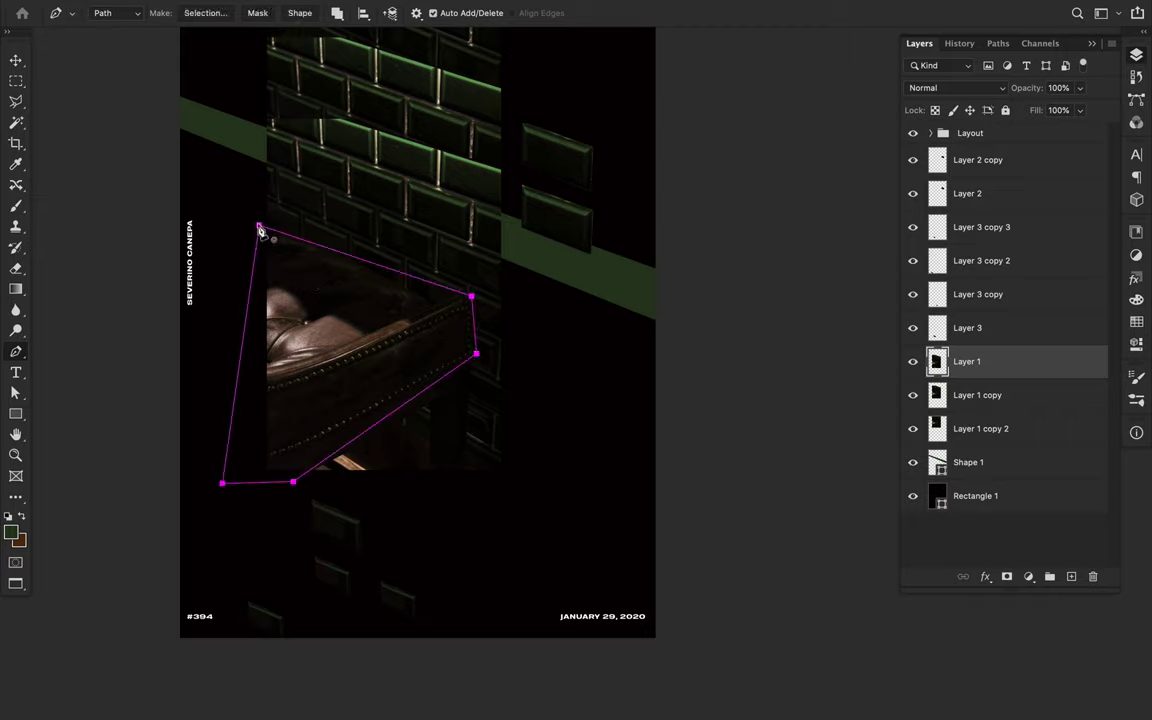
Copy the pen-pathed sofa to its own layer, enlarge it, and place it lower left
left_click(218, 15)
key("Return")
key("ctrl+j")
key("ctrl+t")
left_click_drag(455, 230, 500, 180)
key("Return")
left_click_drag(368, 380, 307, 456)
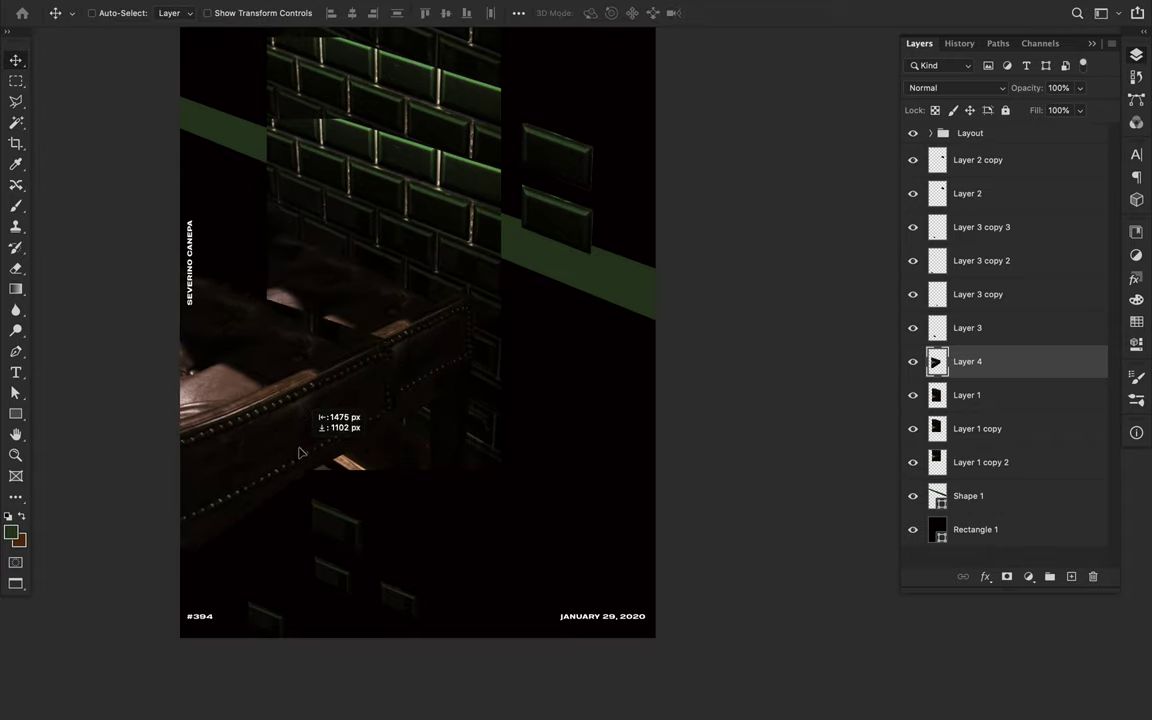
left_click_drag(307, 456, 306, 500)
Delete the top brick strip layer
scroll(455, 480, "down", 2)
left_click(386, 193, "ctrl")
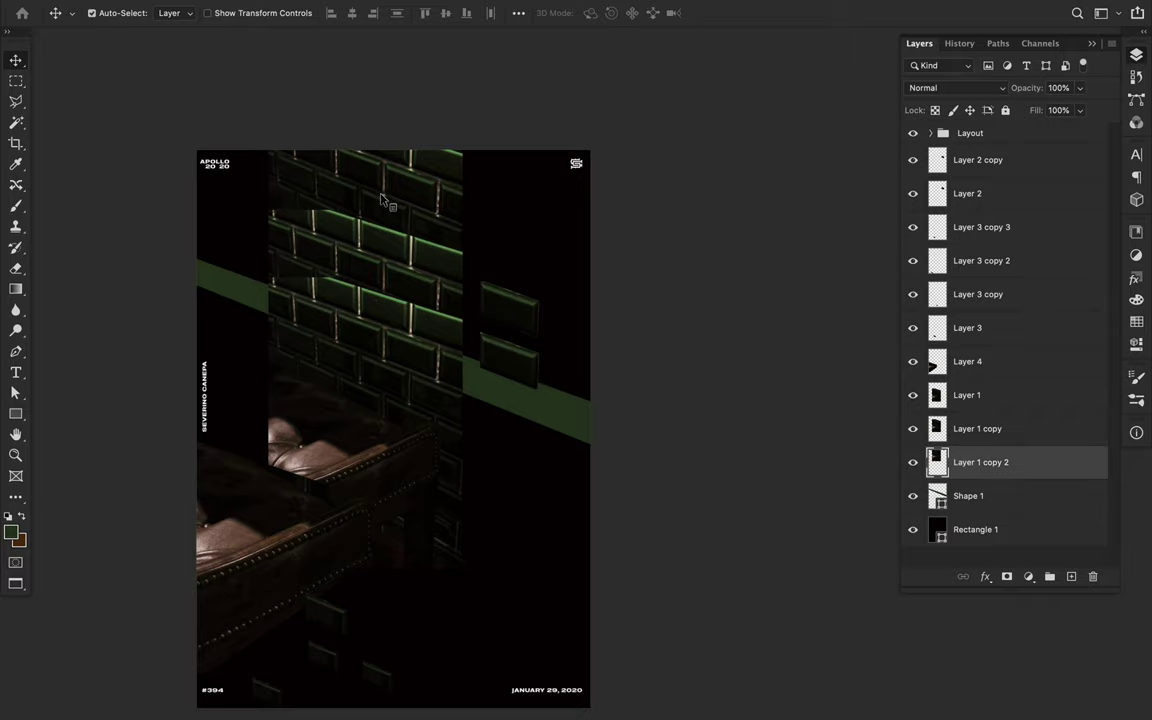
key("Delete")
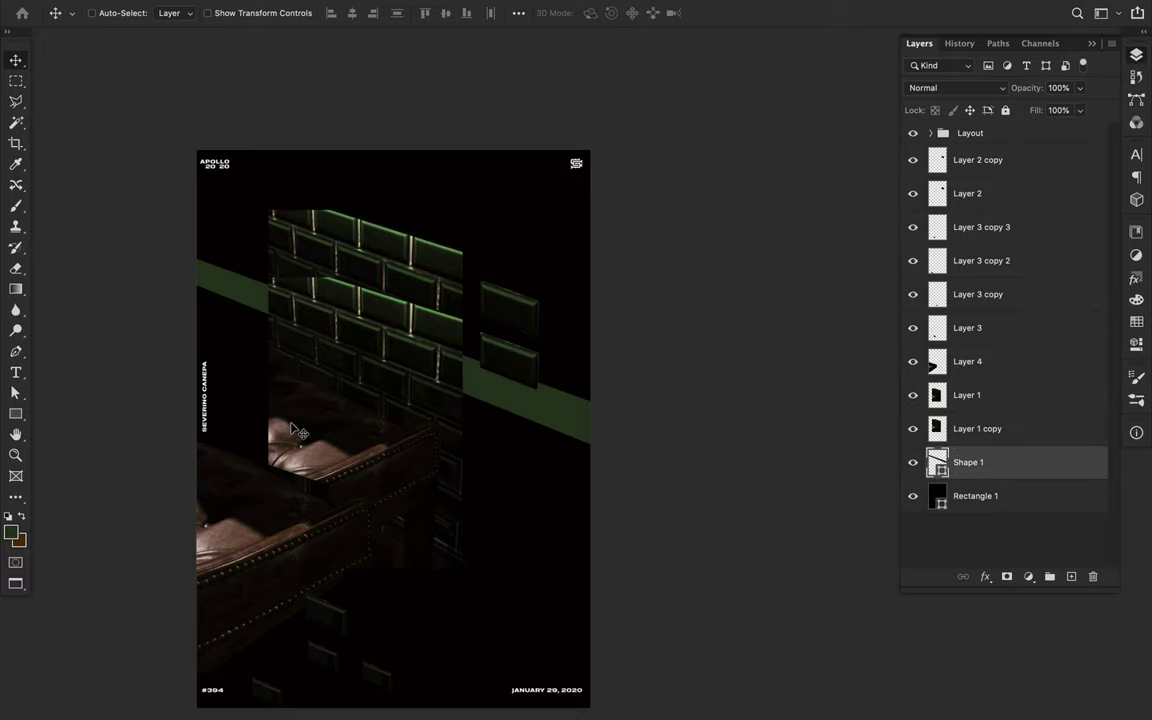
Alt-drag a copy of the green diagonal band Shape 1 higher up the poster
scroll(527, 320, "up", 1)
left_click_drag(527, 410, 556, 295)
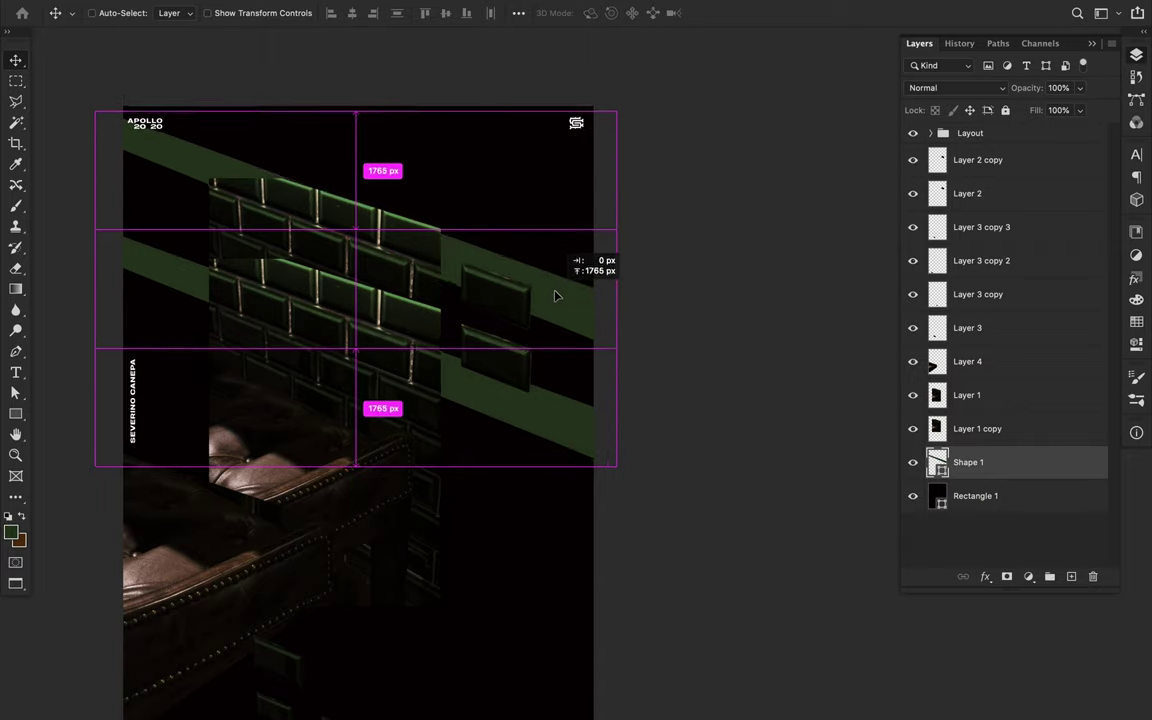
left_click_drag(556, 295, 550, 337)
scroll(550, 337, "down", 3)
Add 'PHOTOGRAPH' text at 219.31 pt and move its layer to the top
key("t")
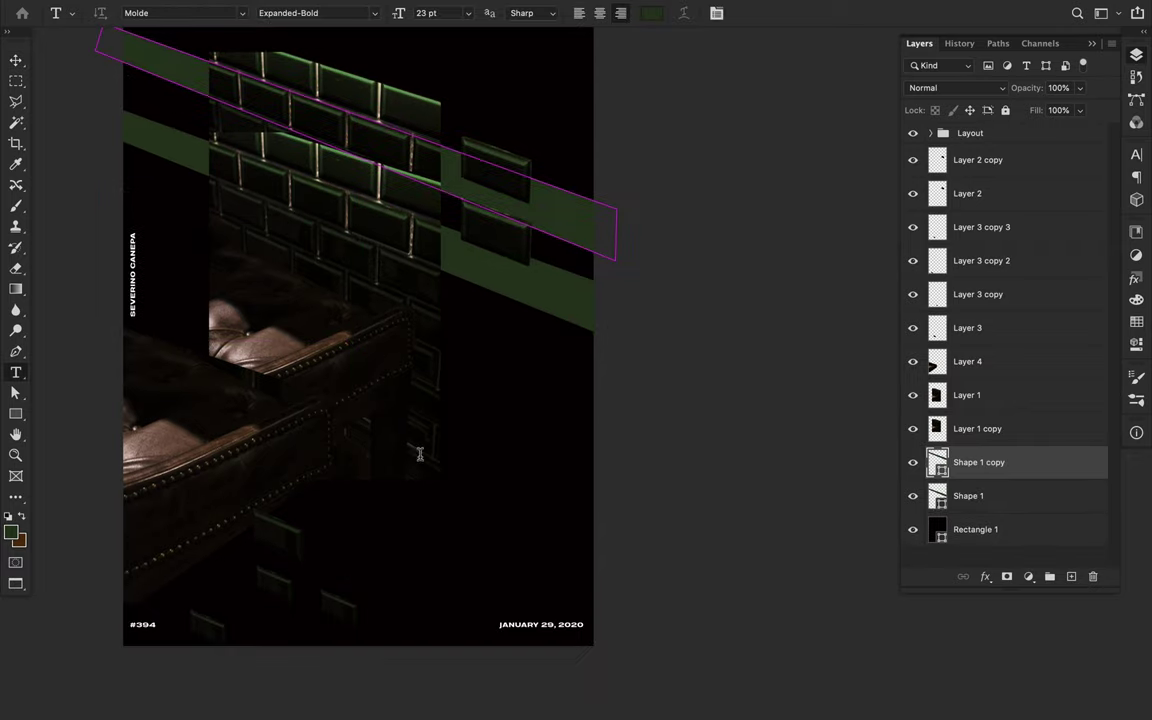
left_click(420, 454)
type("PHOTOGRAPH")
left_click_drag(391, 447, 391, 386)
key("ctrl+Return")
left_click_drag(979, 458, 979, 150)
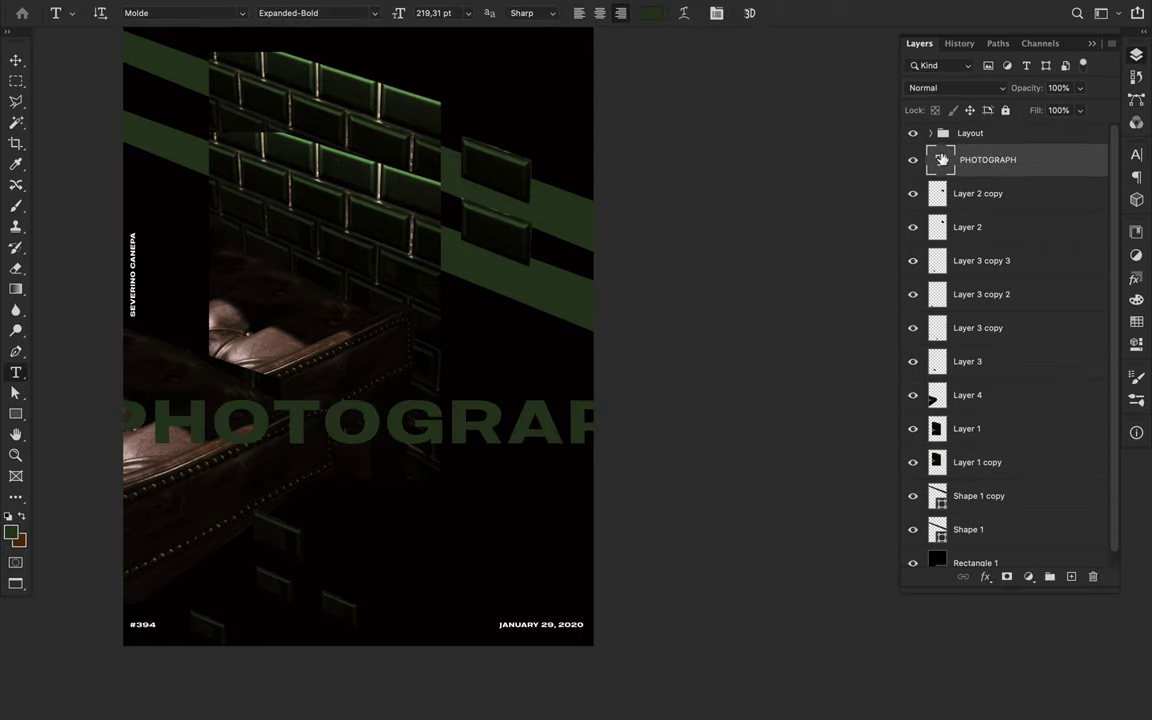
Colour the PHOTOGRAPH text with a sampled green and move it higher
left_click(650, 13)
left_click(362, 165)
left_click(811, 70)
key("v")
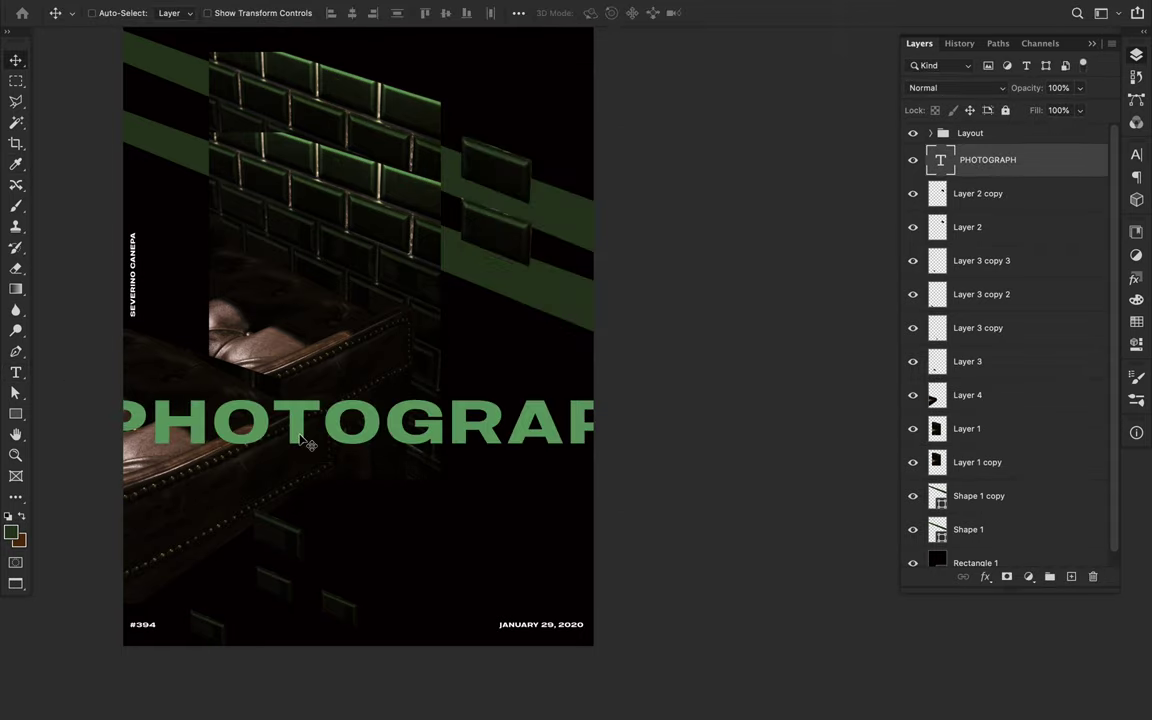
left_click_drag(331, 437, 364, 287)
Set the title font to Bodoni URW and reposition it at the poster top
left_click(1136, 155)
left_click(1036, 169)
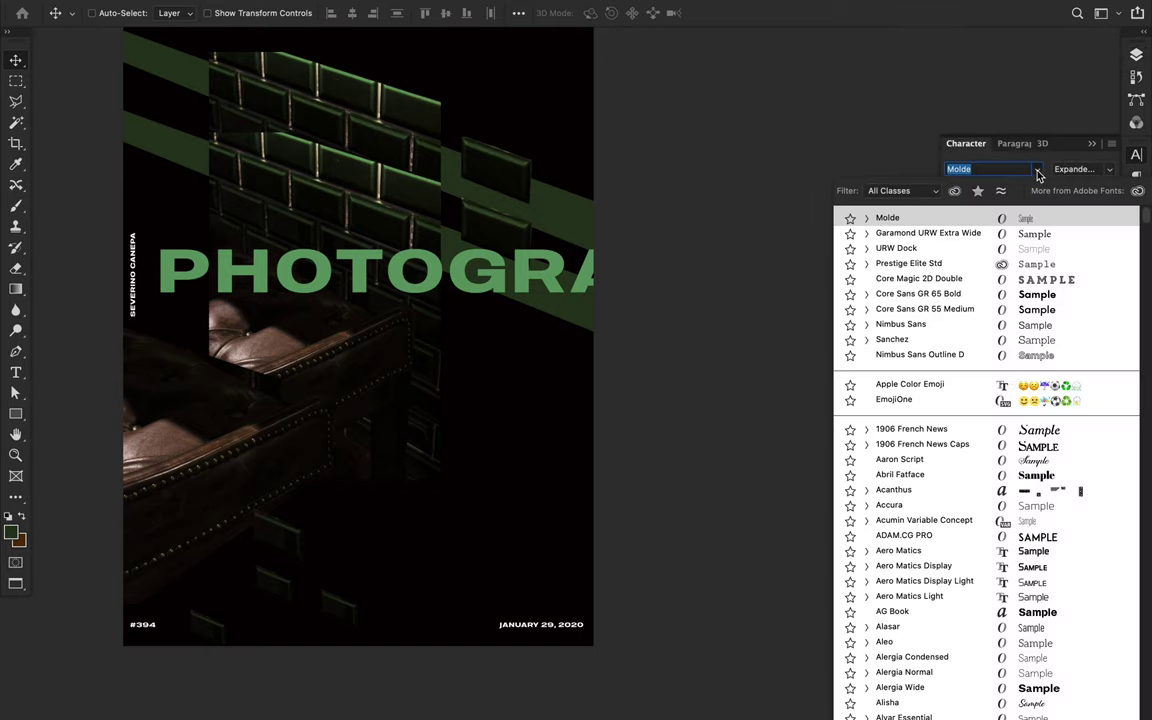
scroll(973, 651, "down", 5)
scroll(972, 648, "down", 2)
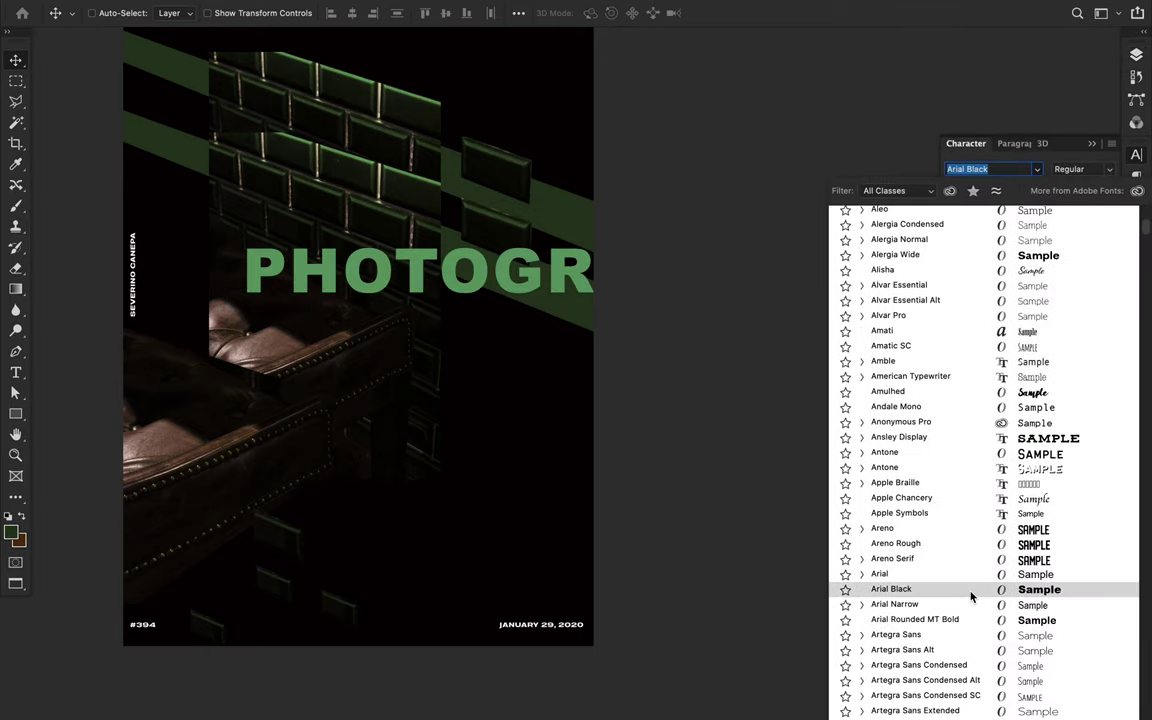
scroll(979, 577, "down", 10)
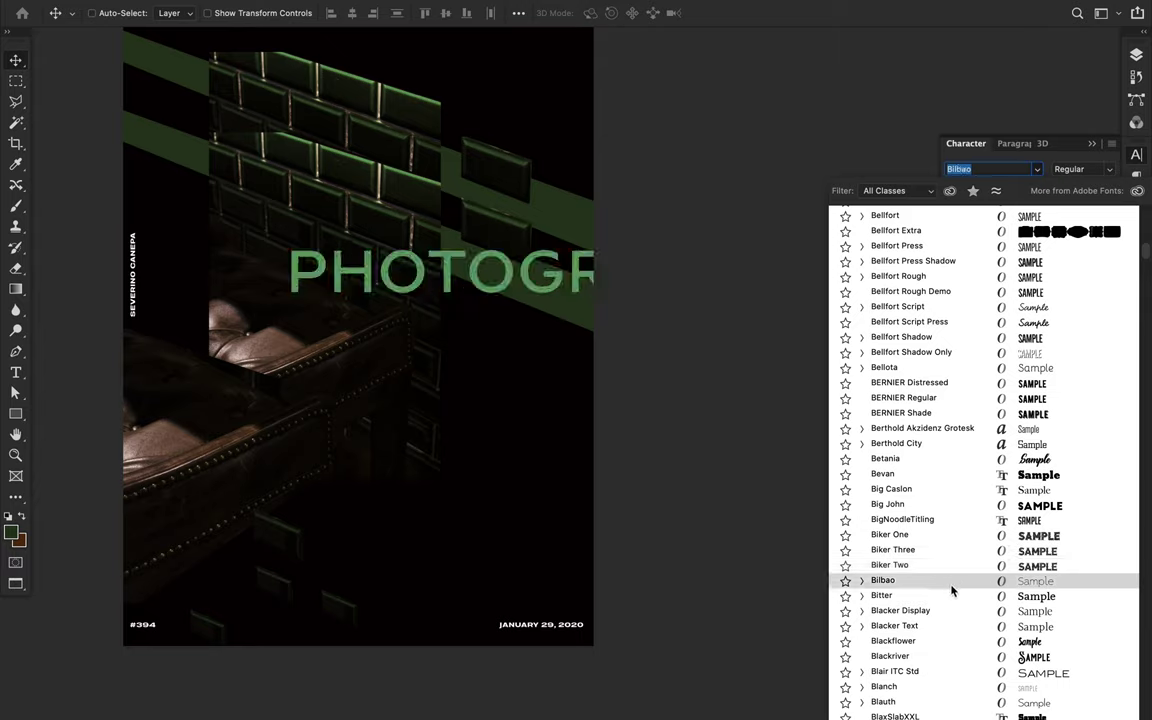
scroll(944, 645, "down", 2)
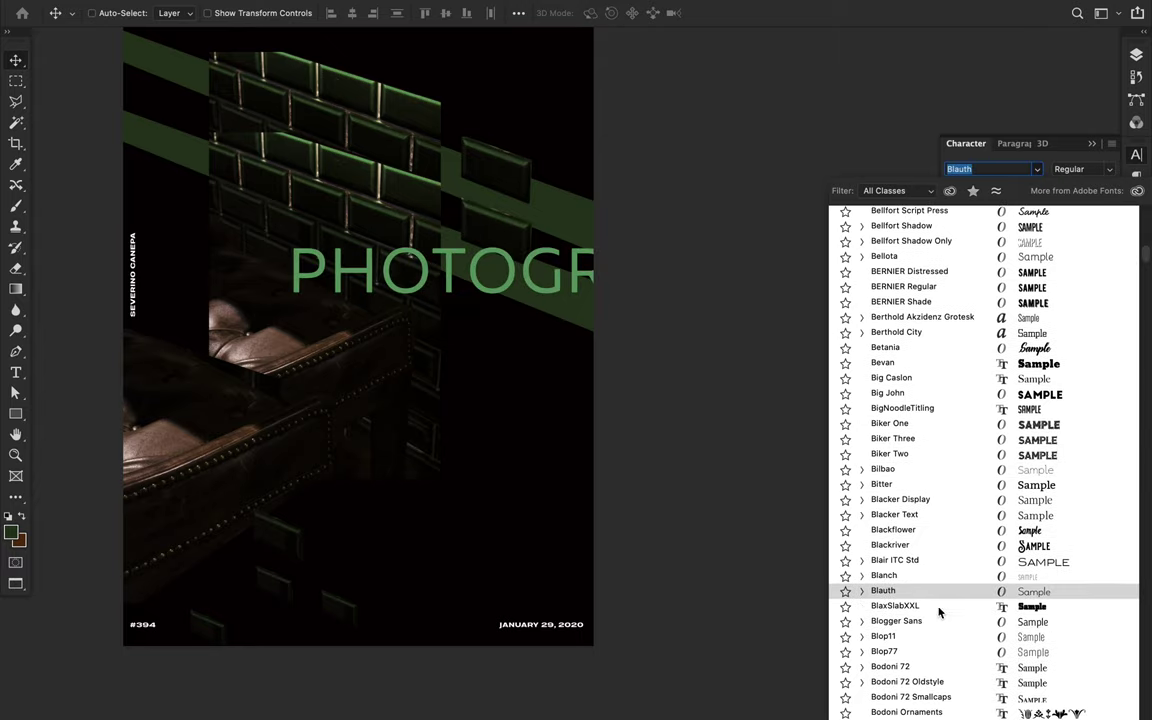
scroll(939, 604, "down", 5)
left_click(937, 539)
left_click_drag(619, 411, 444, 243)
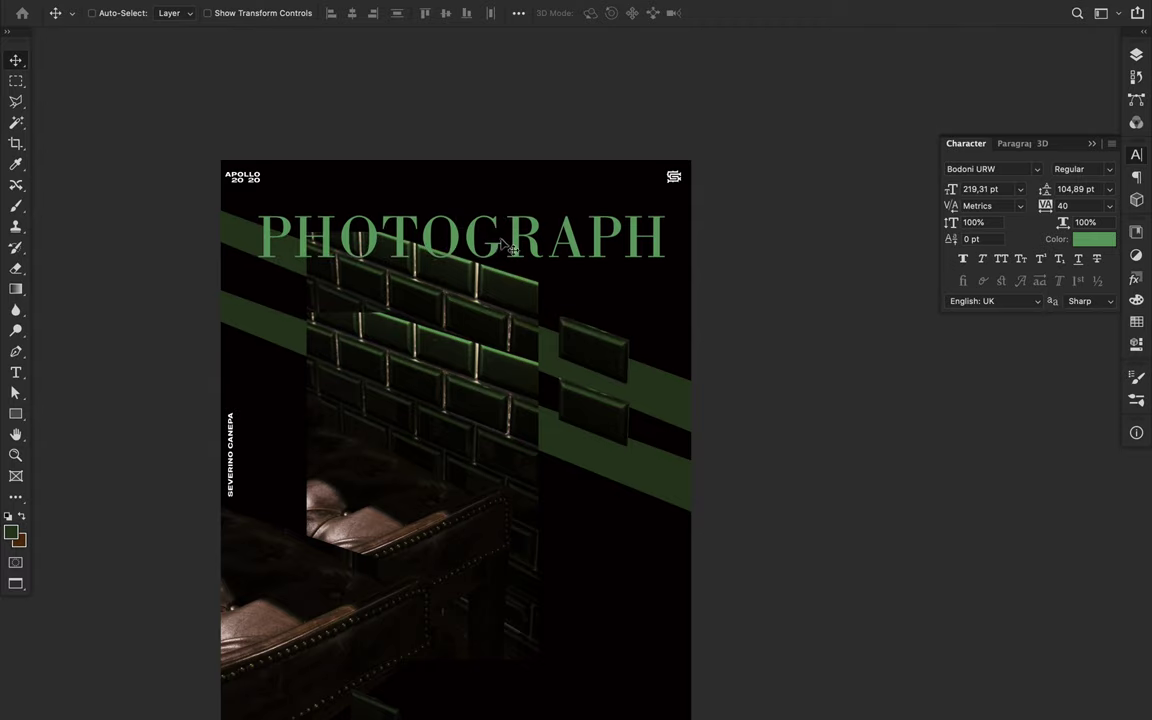
Shorten the title to 'PHO-' and add a duplicate retyped as 'TO-' below
double_click(472, 246)
left_click_drag(385, 240, 725, 249)
key("BackSpace")
type("-")
key("ctrl+Return")
mouse_move(635, 240)
left_mouse_down()
mouse_move(550, 235)
mouse_move(435, 335)
left_mouse_up()
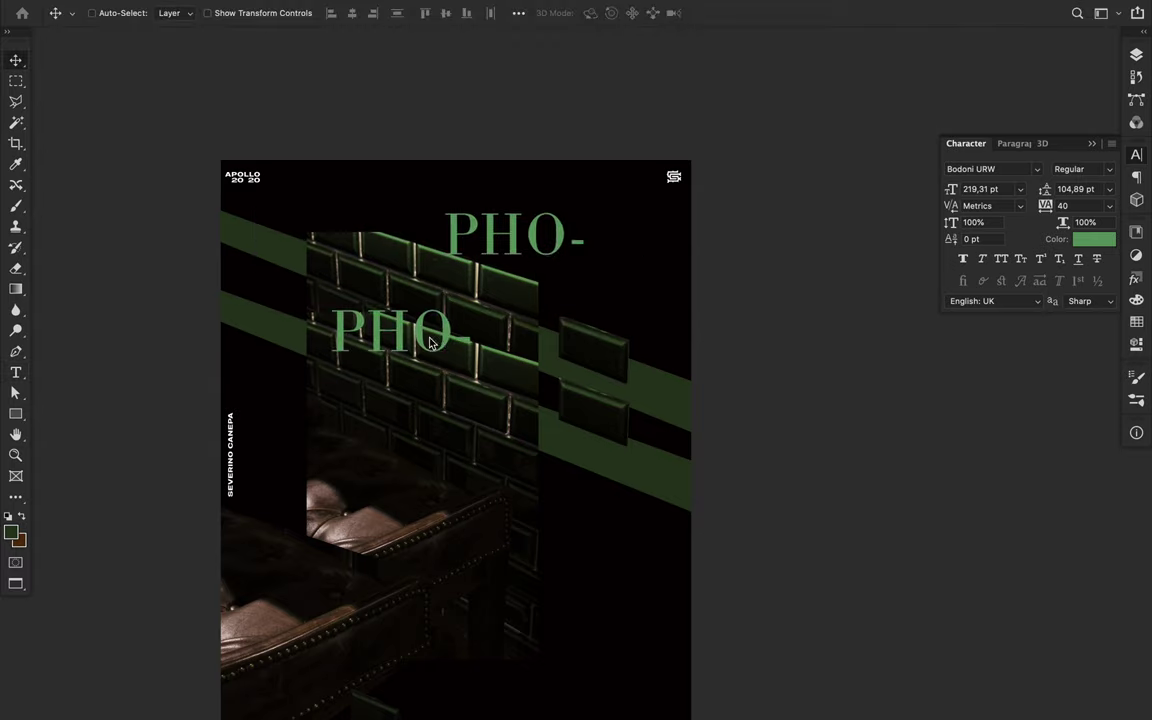
double_click(430, 335)
type("TO-")
key("ctrl+Return")
Duplicate the text further down and retype it as 'GRAPH'
mouse_move(400, 330)
left_mouse_down()
mouse_move(400, 405)
mouse_move(552, 578)
left_mouse_up()
double_click(542, 575)
type("TOGRAPH")
mouse_move(316, 575)
left_mouse_down()
mouse_move(396, 575)
mouse_move(417, 468)
left_mouse_up()
key("BackSpace")
key("ctrl+Return")
Stagger the lines by shifting TO- right and PHO- down, then scale the words slightly
double_click(400, 405)
key("ctrl+Return")
left_click_drag(433, 413, 517, 413)
mouse_move(505, 233)
left_mouse_down()
mouse_move(530, 338)
mouse_move(449, 371)
mouse_move(577, 371)
left_mouse_up()
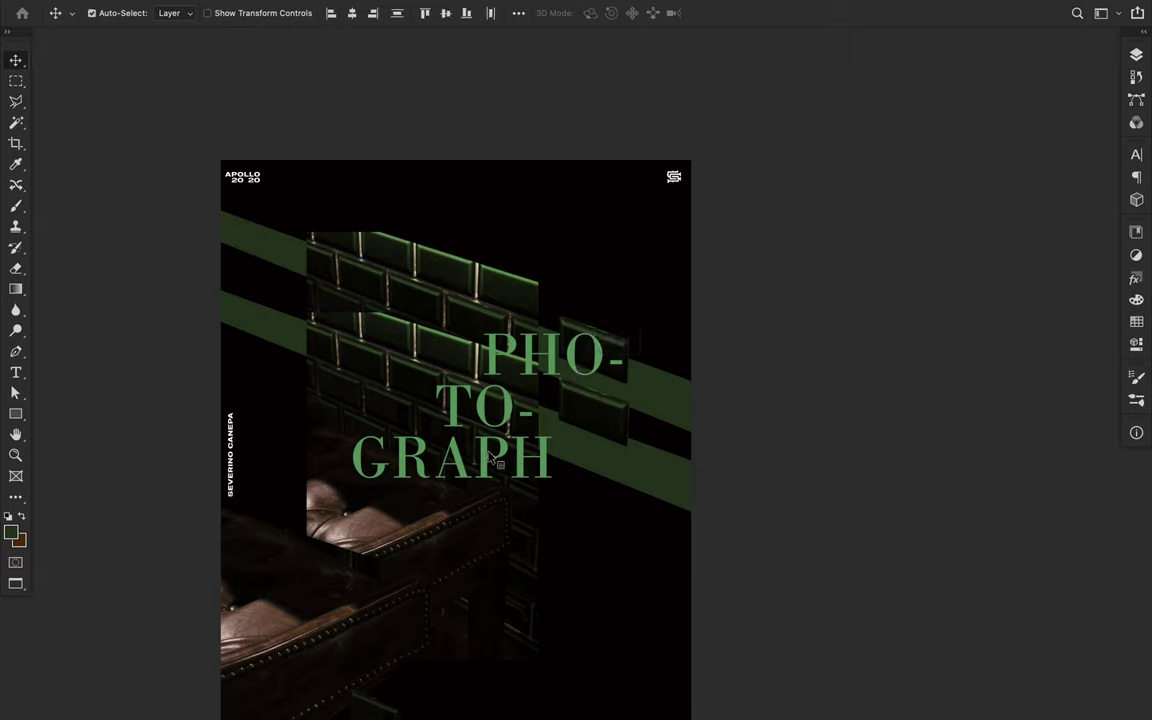
key("ctrl+t")
right_click(487, 416)
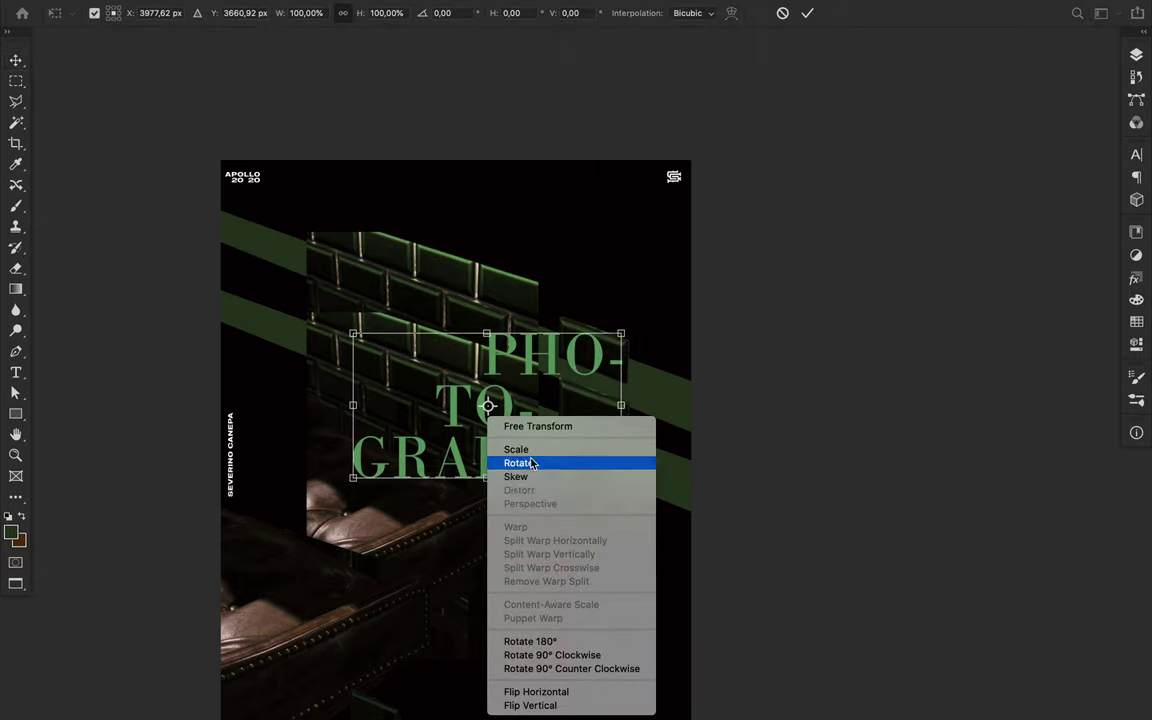
left_click(331, 313)
left_click_drag(331, 313, 306, 286)
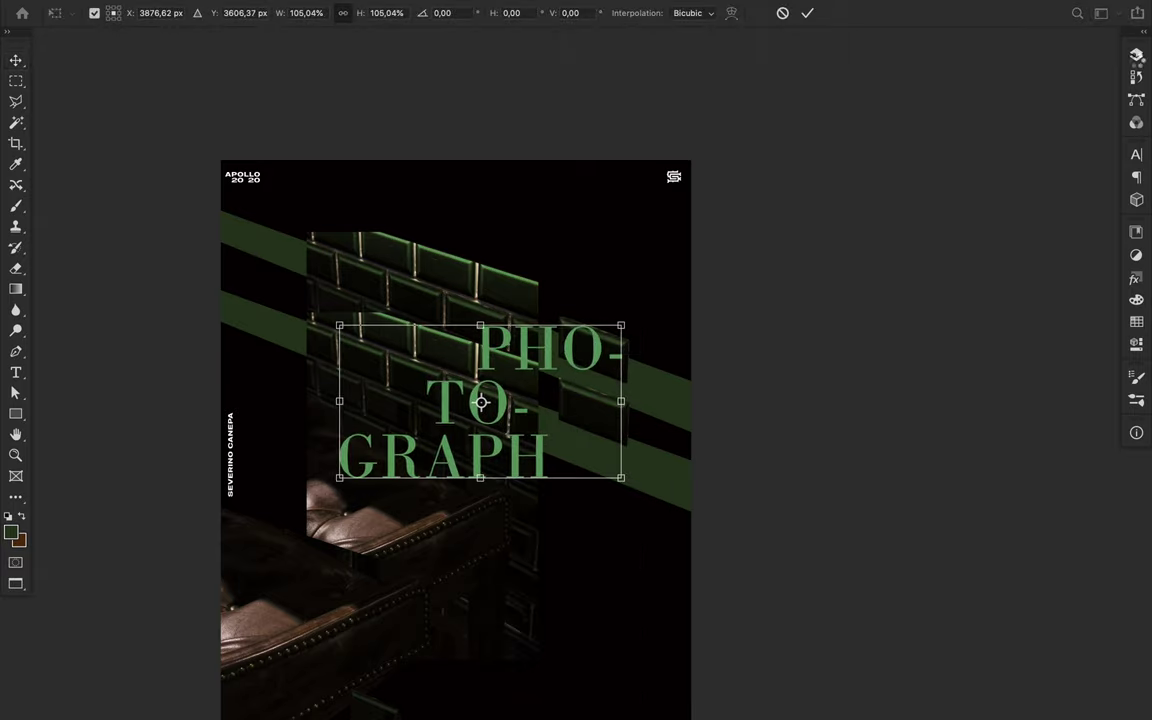
key("Return")
left_click(1136, 55)
Merge the three text layers and skew them with a Perspective transform
key("ctrl+e")
key("ctrl+t")
right_click(415, 318)
left_click(480, 440)
left_click_drag(340, 329, 340, 250)
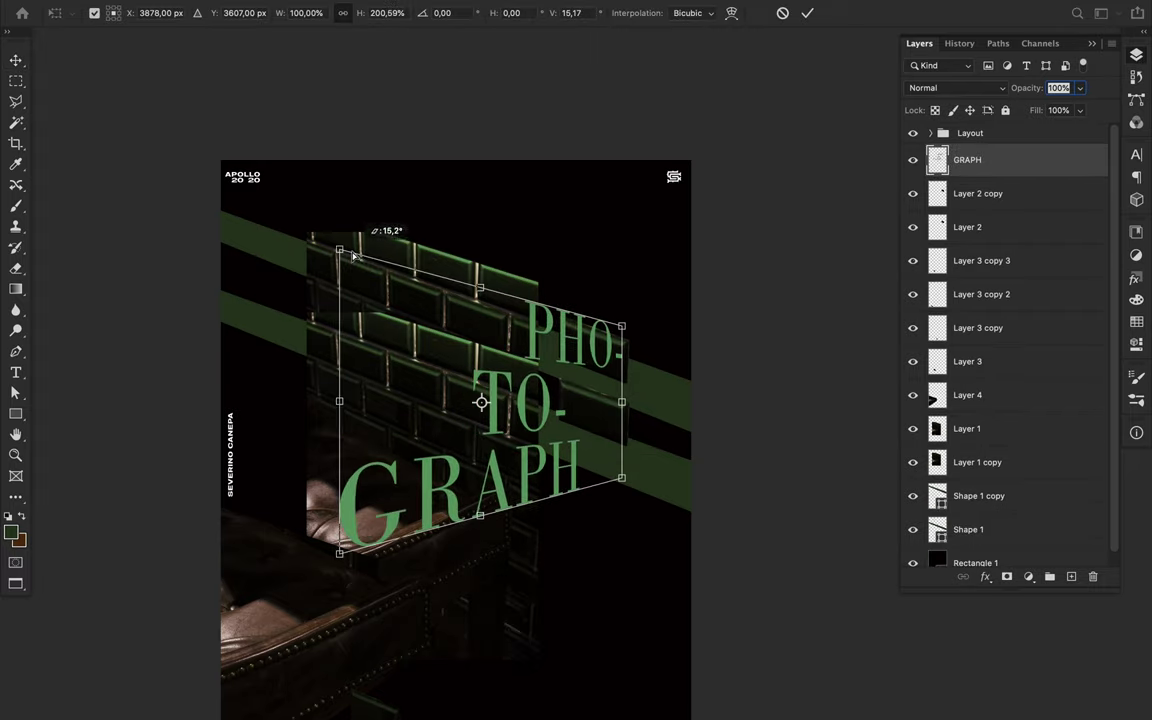
left_click_drag(448, 488, 335, 385)
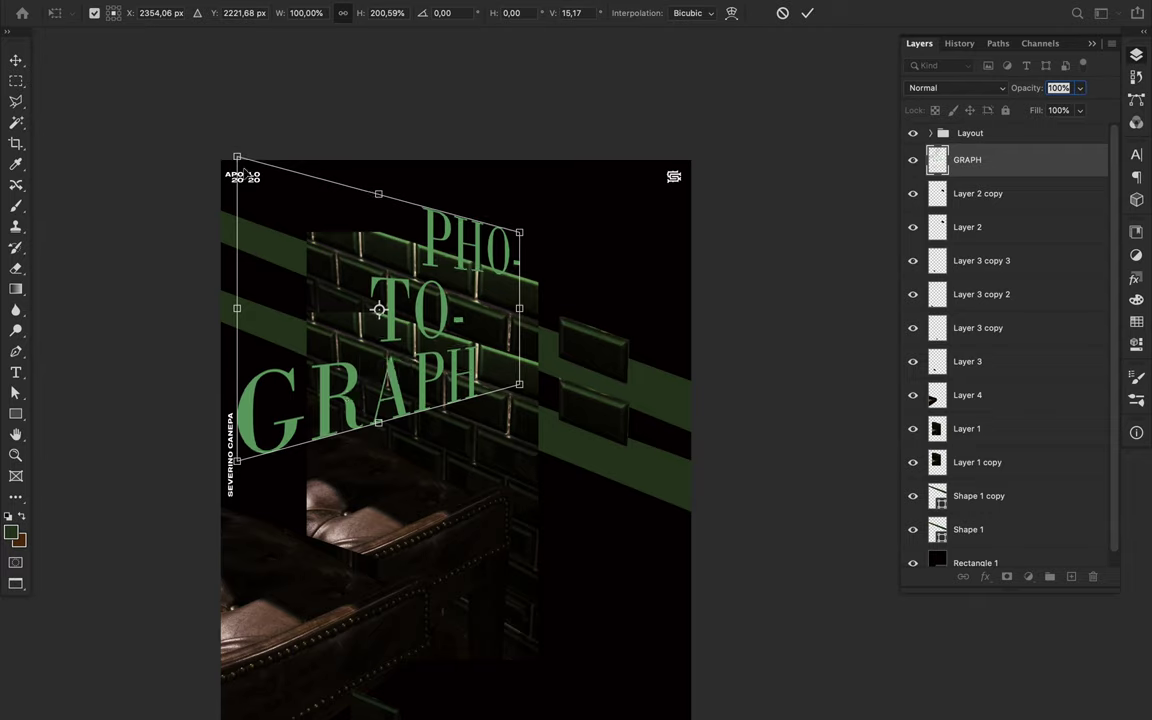
left_click_drag(225, 158, 241, 201)
left_click_drag(237, 427, 237, 405)
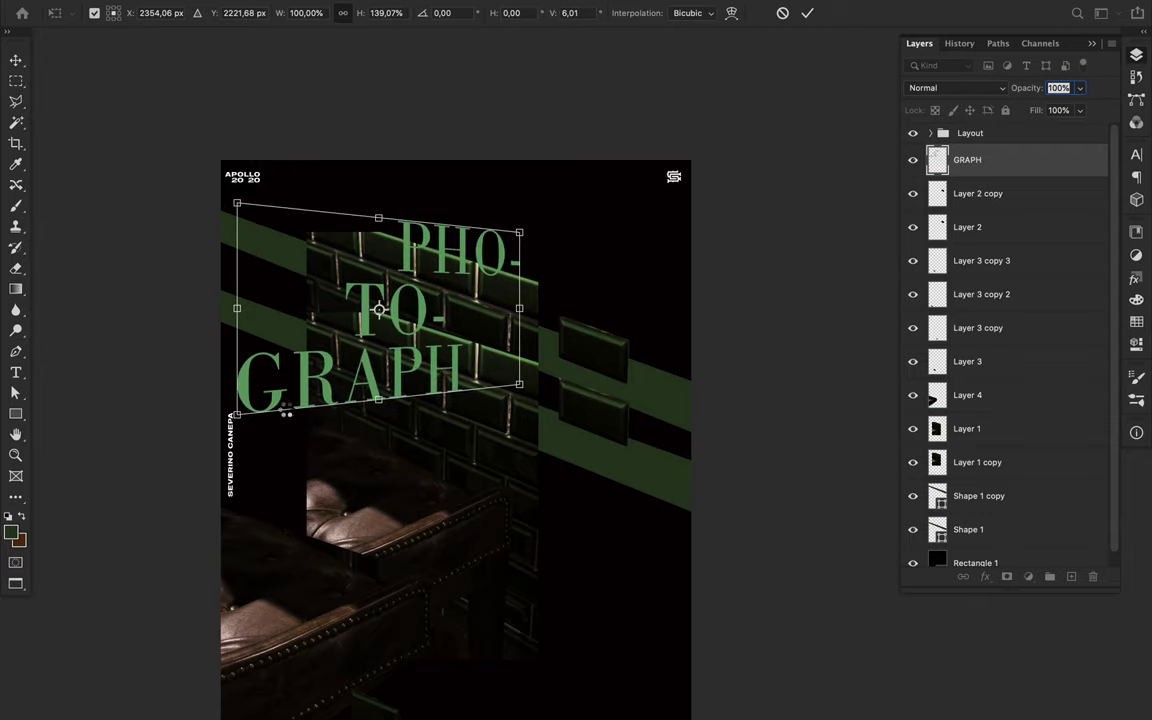
key("Return")
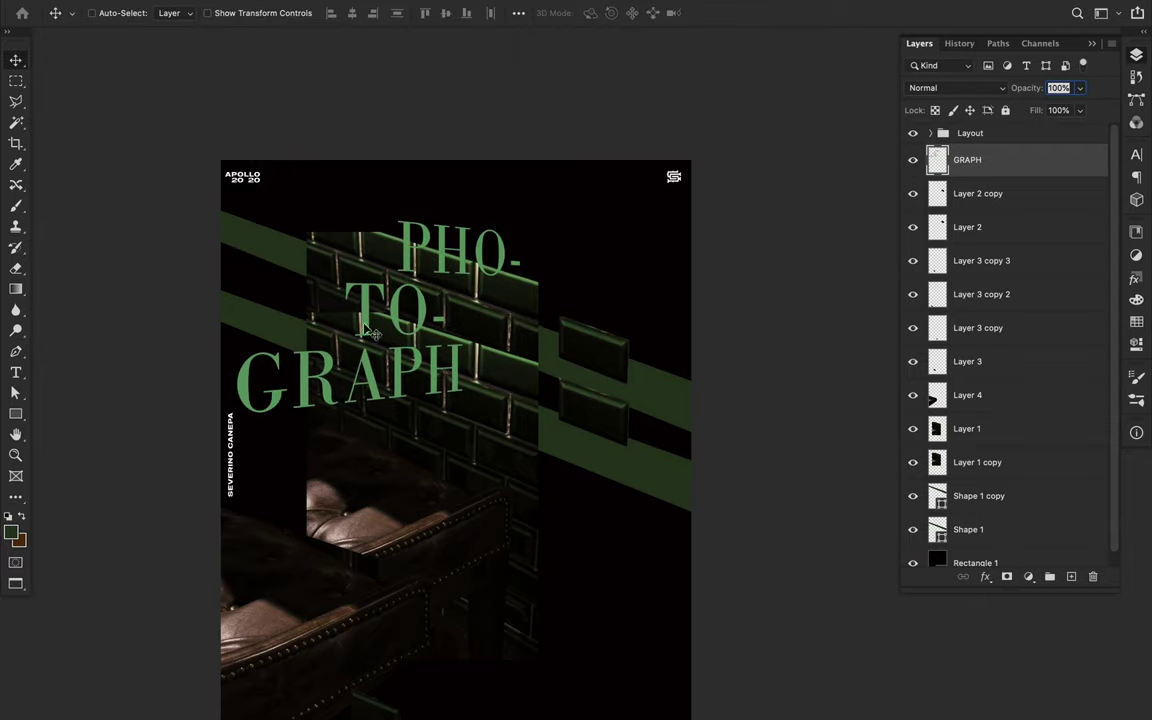
Cut the TO- word onto its own layer named 'To' and place it below Layer 1
key("l")
left_click(333, 279)
left_click(478, 283)
left_click(450, 338)
left_click(340, 345)
left_click(336, 282)
key("ctrl+shift+j")
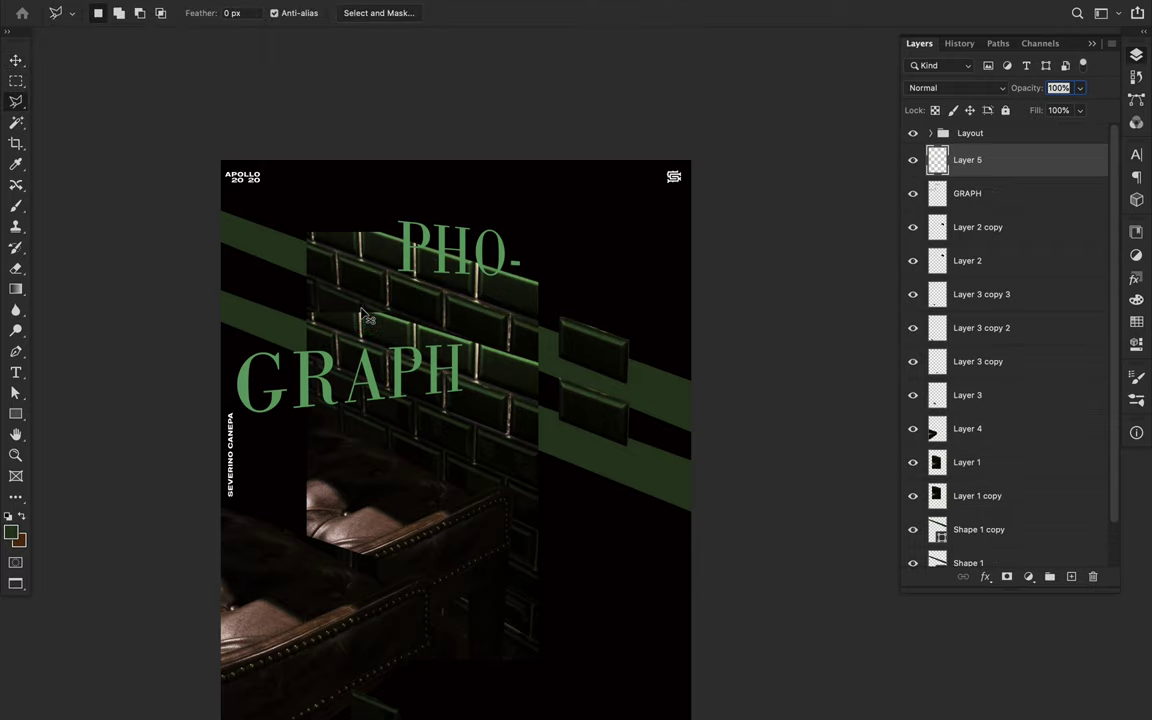
double_click(966, 160)
type("To")
left_click_drag(1020, 160, 1025, 479)
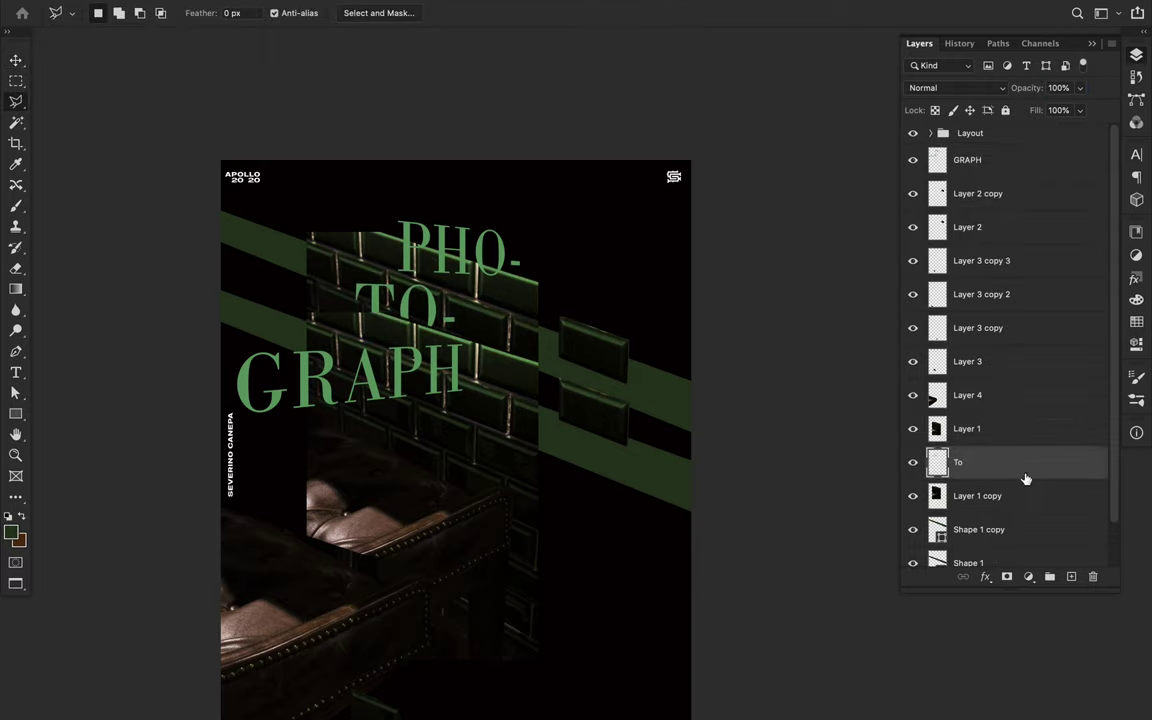
Cut PHO- out of the GRAPH layer onto a new layer below Layer 1 copy
key("v")
left_click(495, 240, "ctrl")
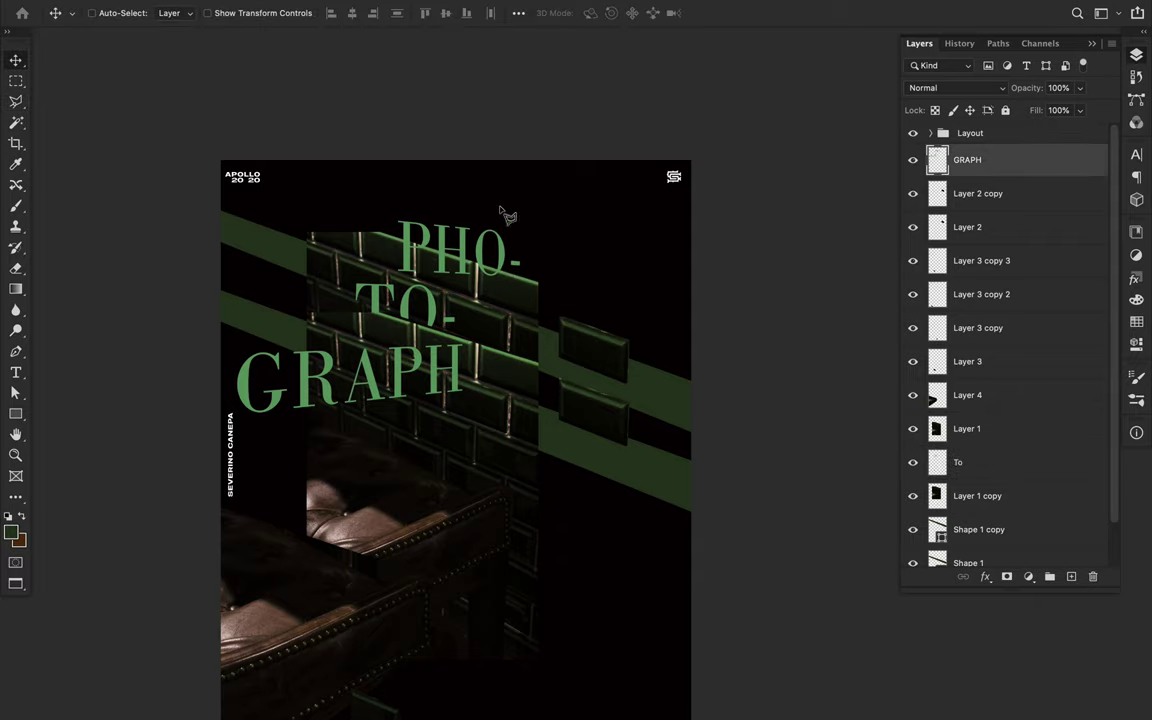
key("l")
left_click(391, 212)
left_click(531, 222)
left_click(537, 283)
double_click(392, 277)
key("Delete")
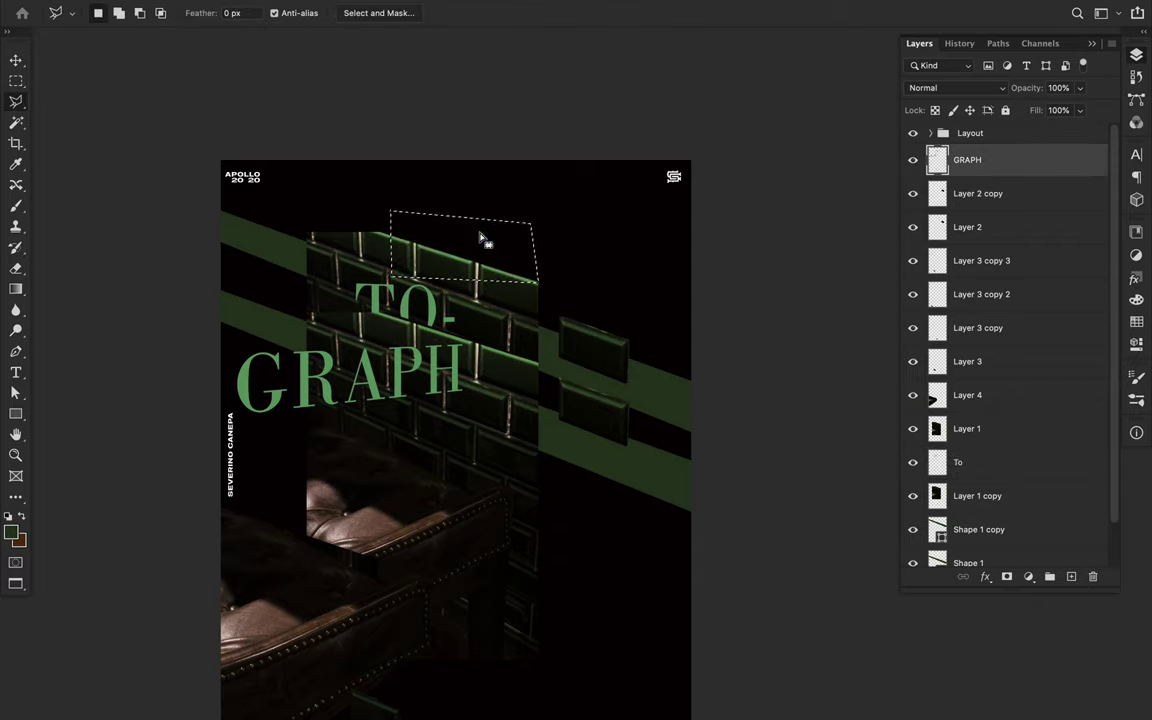
key("ctrl+shift+v")
key("v")
left_click_drag(1000, 158, 1008, 492)
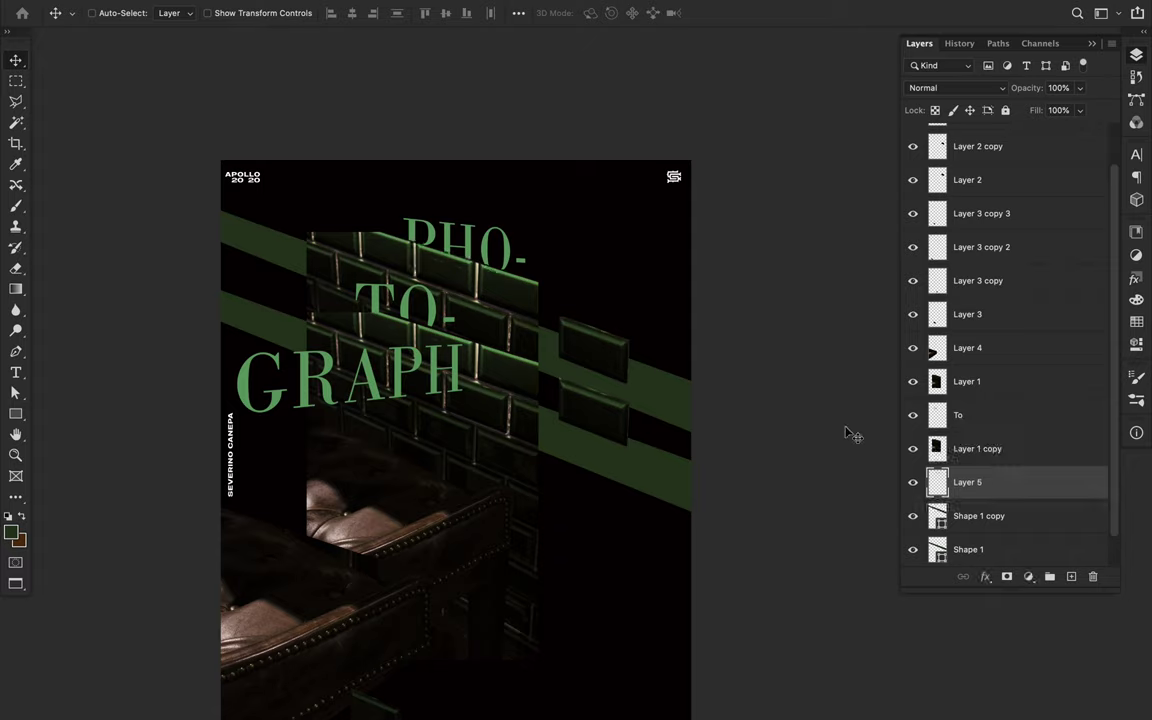
Stagger the words: GRAPH pushed past the left edge, PHO- and TO- shifted right
scroll(463, 352, "down", 3)
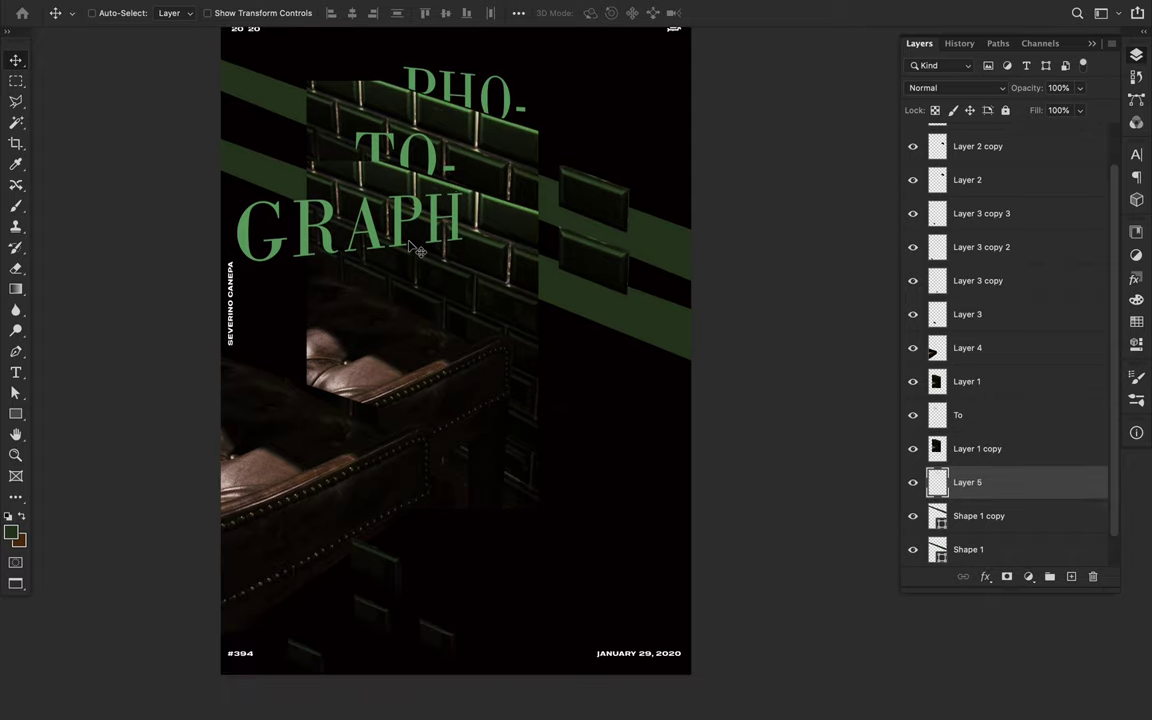
left_click(458, 102)
left_click_drag(388, 222, 362, 215)
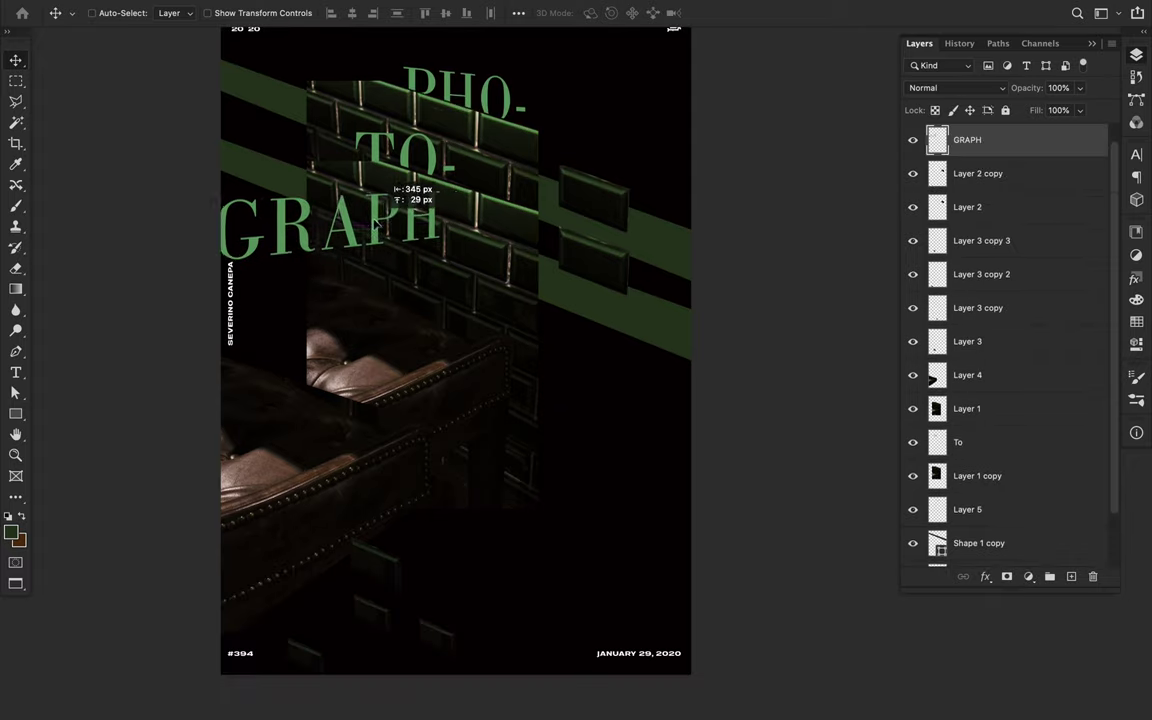
scroll(362, 215, "up", 1)
left_click_drag(409, 131, 530, 165)
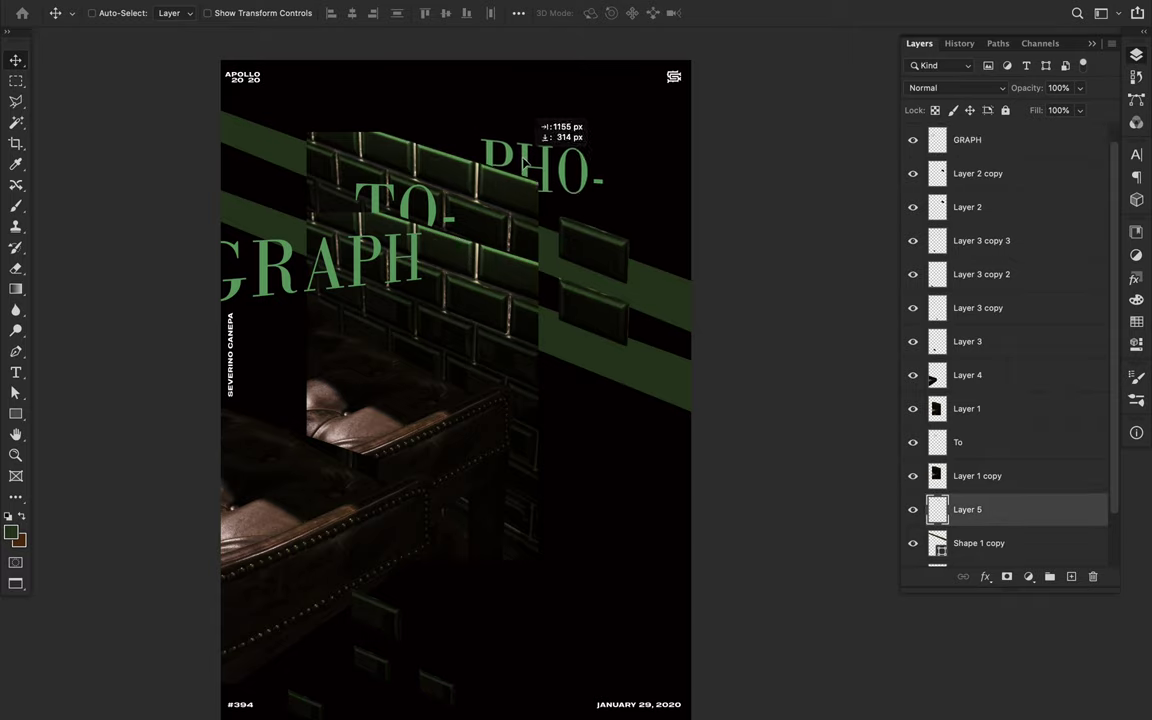
left_click_drag(398, 180, 468, 194)
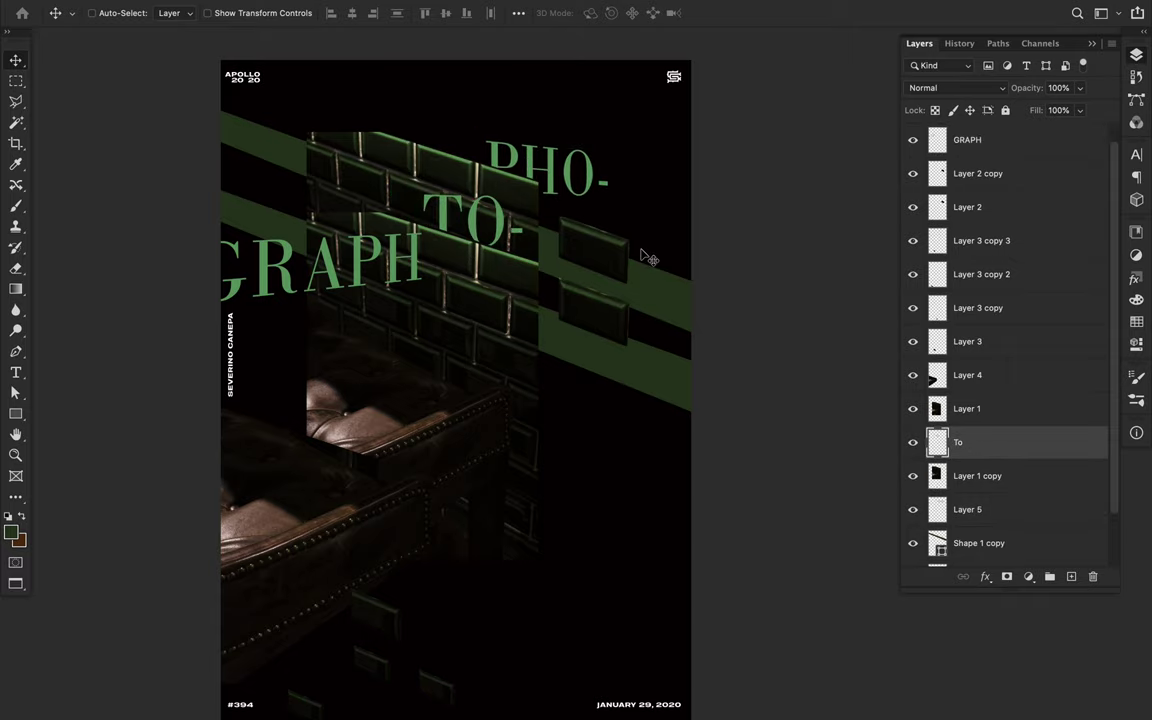
scroll(540, 390, "down", 1)
Add a large '#375' text box at the lower right of the poster
key("t")
left_click(477, 437)
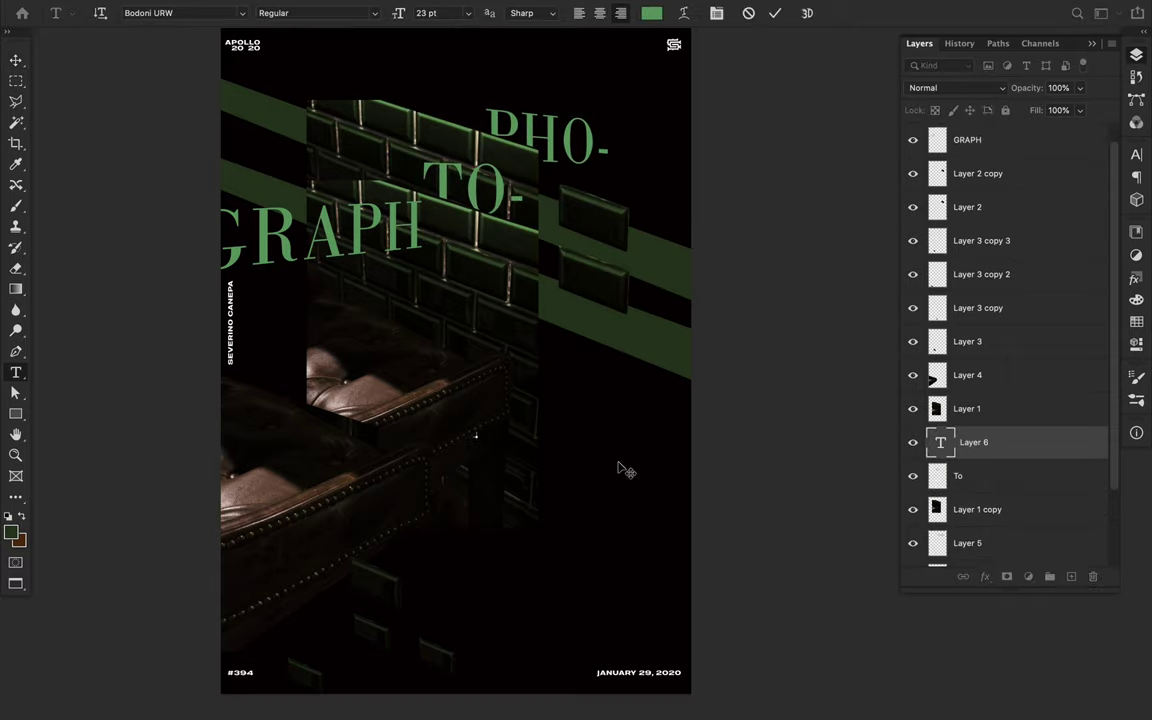
type("#375")
left_click_drag(515, 423, 617, 360)
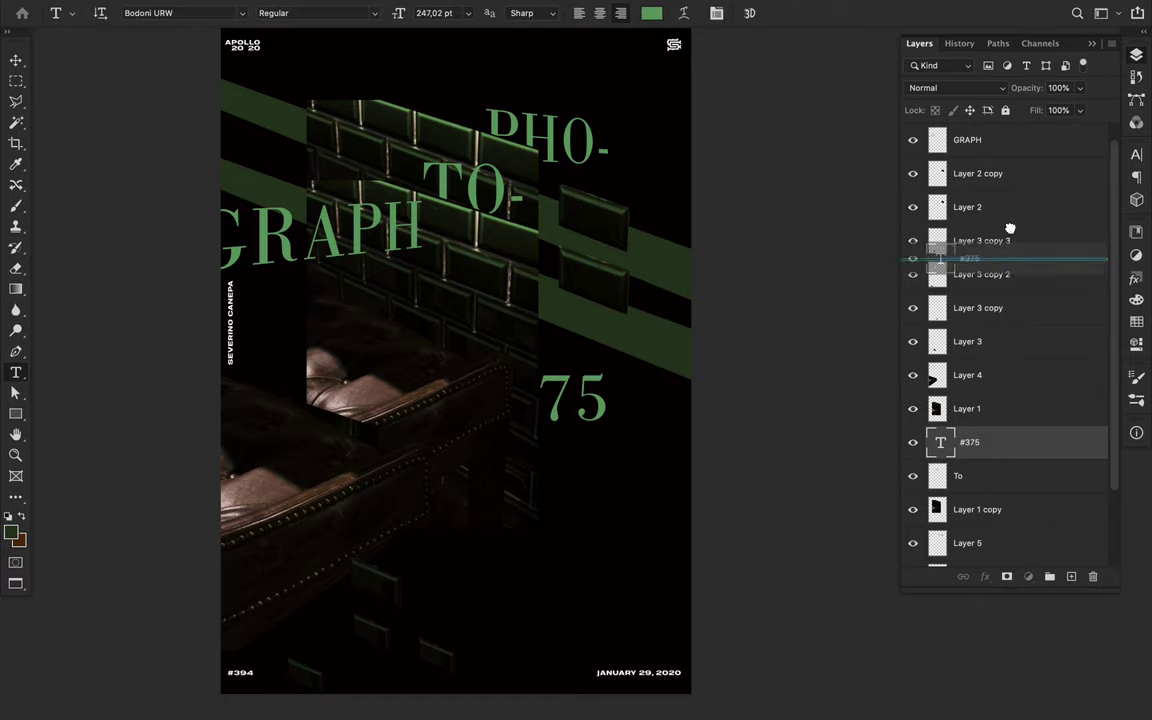
Move the #375 layer above the photo pieces and set it in Bw Aleta No 10 Regular
left_click_drag(1011, 446, 967, 190)
left_click(1136, 154)
left_click(1008, 189)
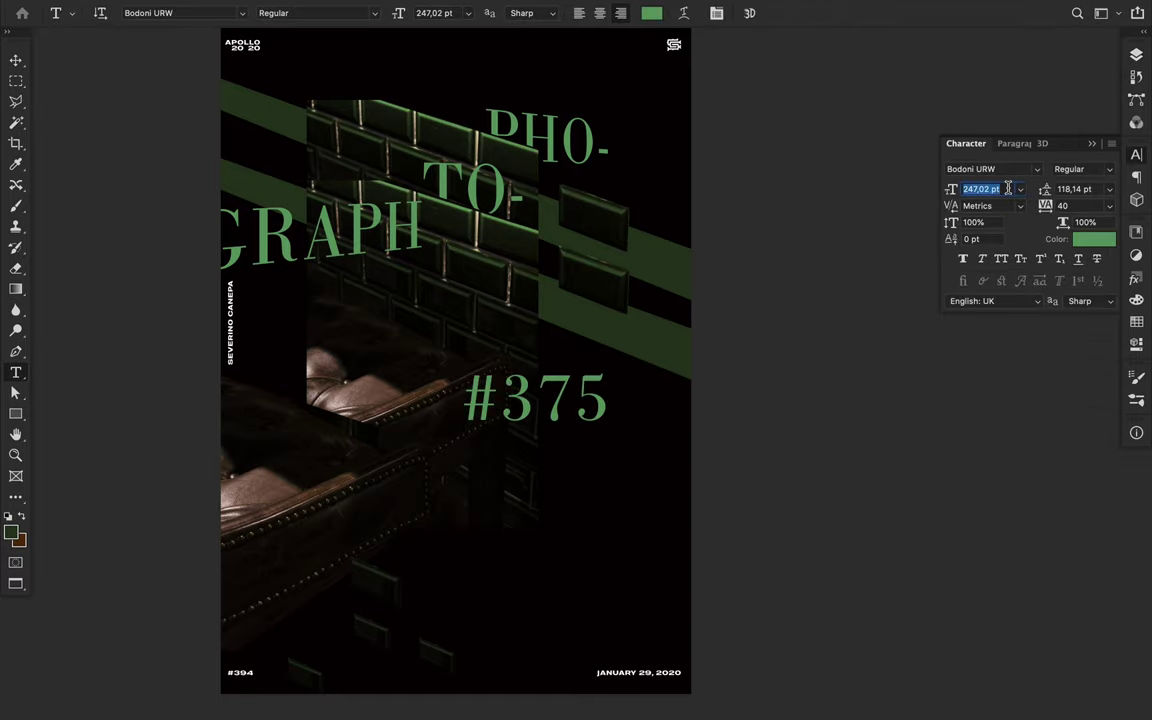
left_click(1036, 170)
scroll(905, 490, "down", 10)
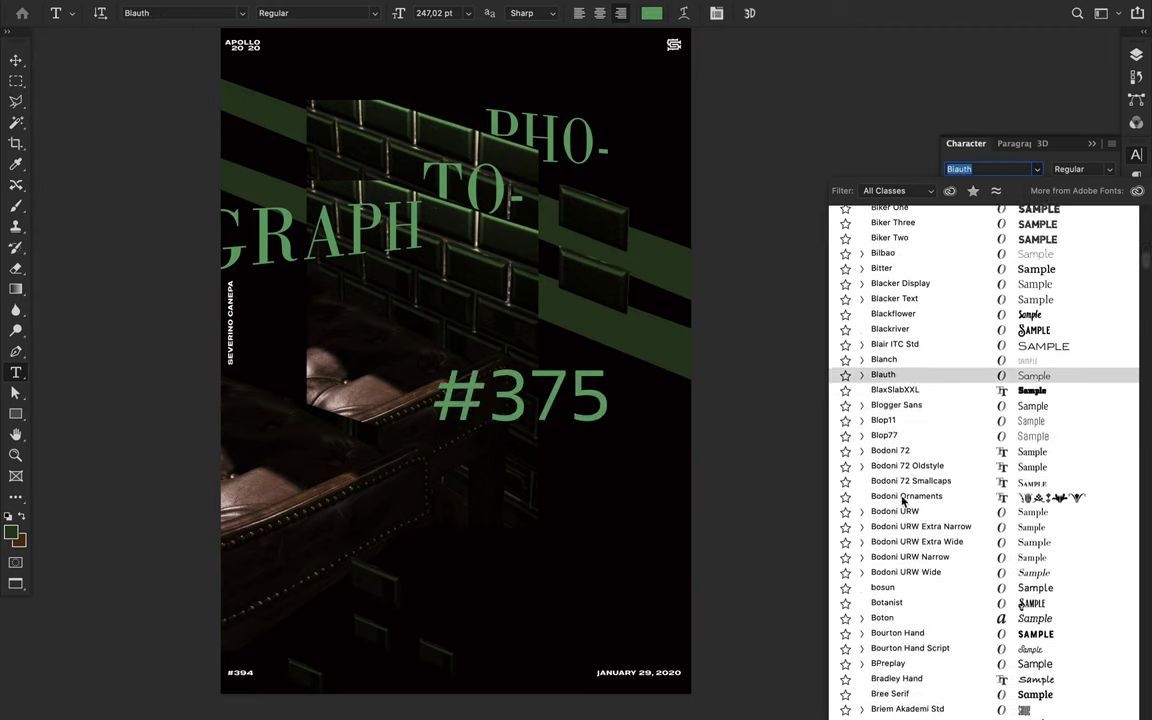
scroll(905, 500, "down", 5)
scroll(905, 515, "down", 3)
scroll(910, 495, "down", 5)
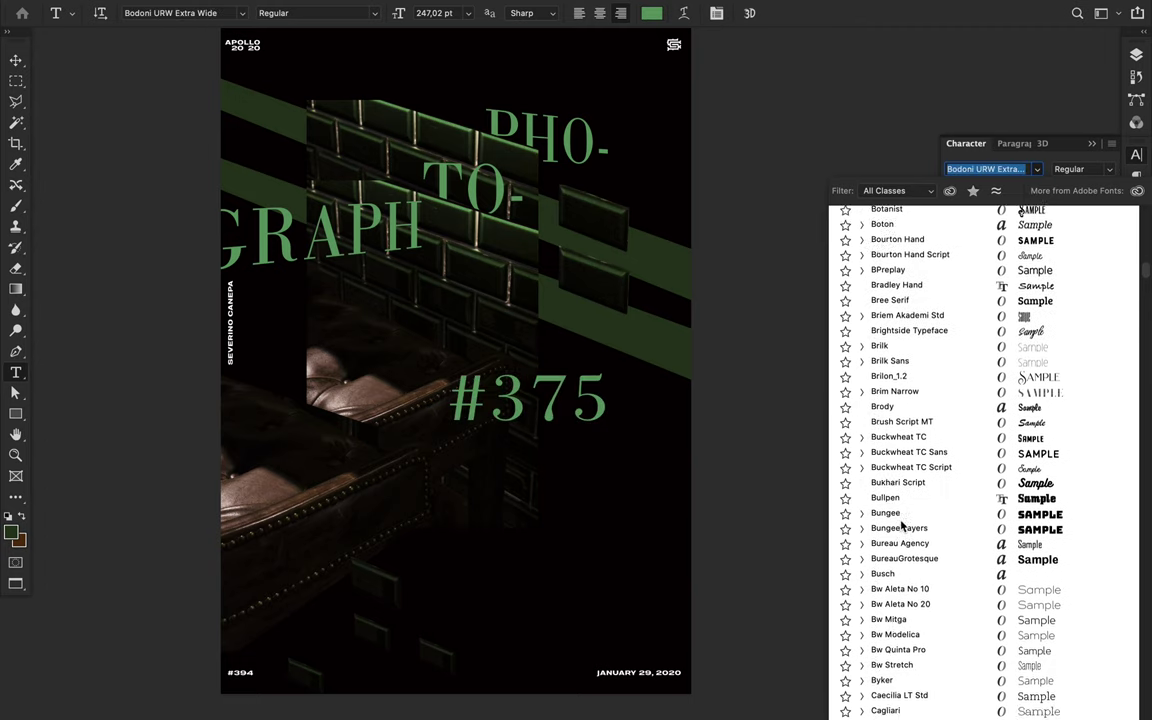
scroll(923, 475, "down", 3)
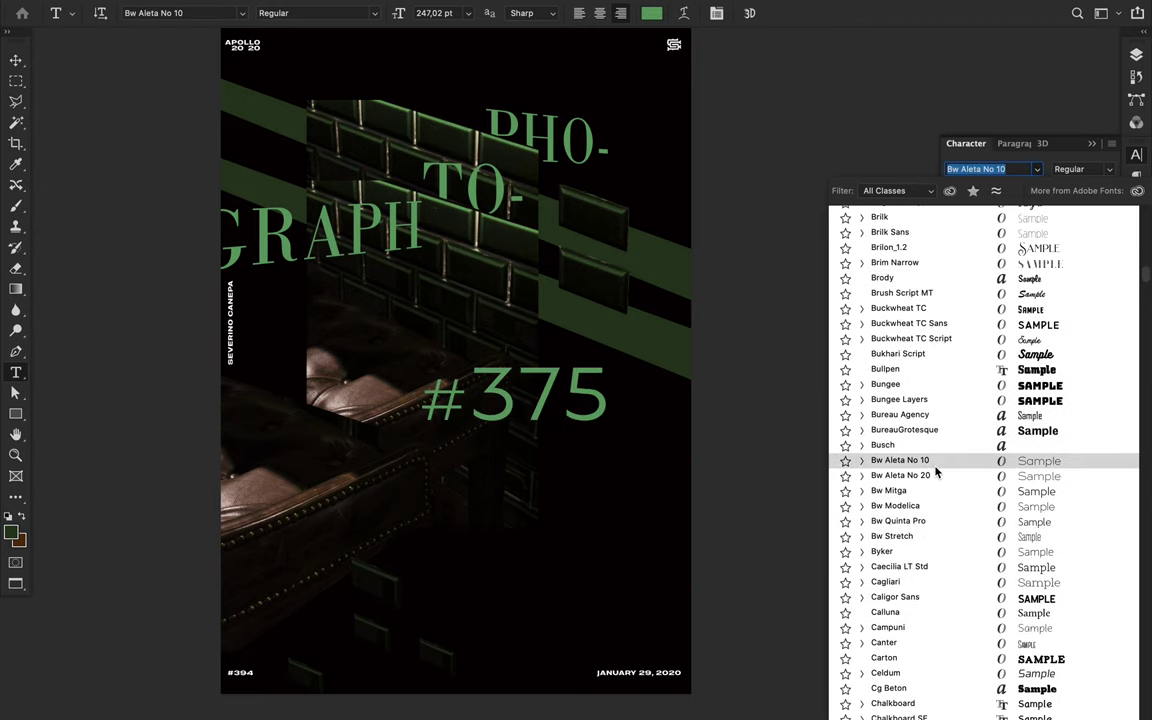
left_click(862, 460)
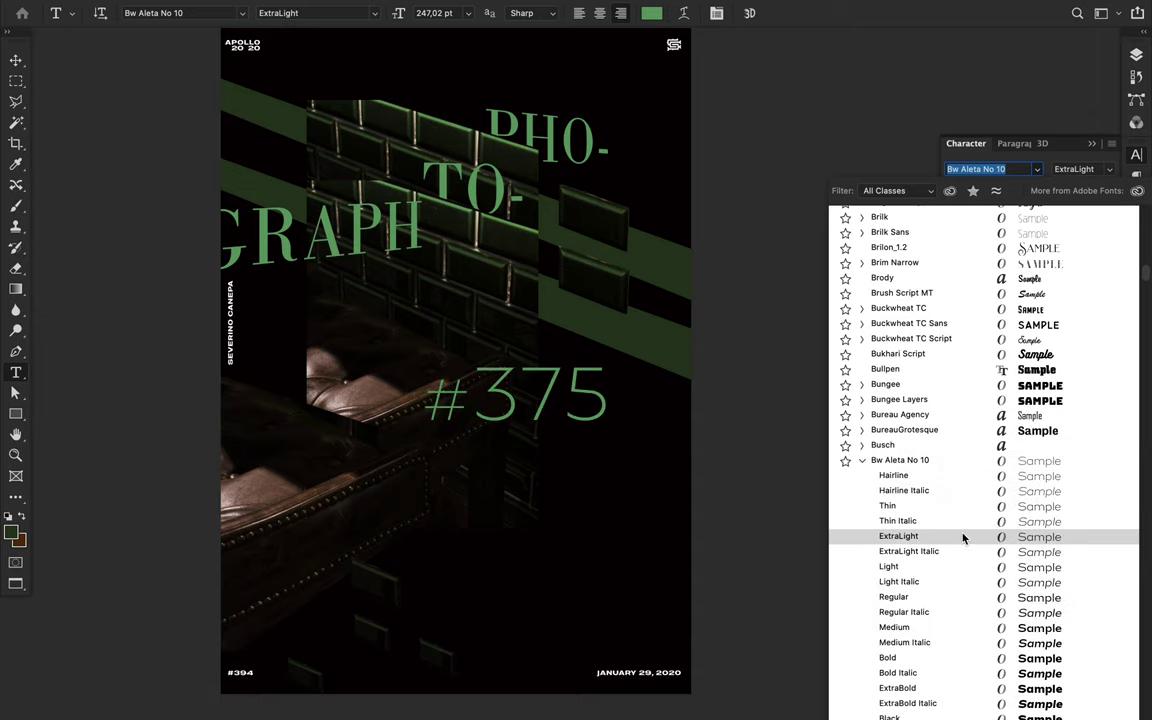
left_click(951, 597)
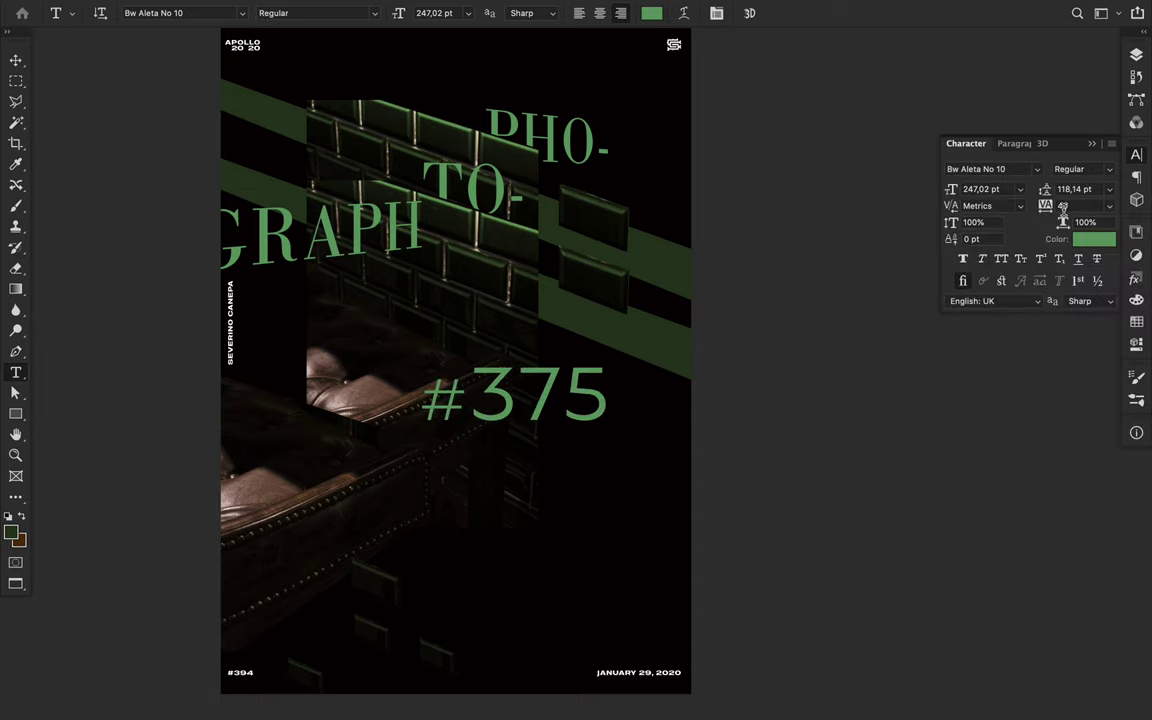
Tighten the letter spacing of #375 and scale it up about its centre
left_click(1070, 169)
scroll(1076, 170, "down", 1)
scroll(1078, 172, "up", 1)
key("v")
left_click(1086, 206)
key("ctrl+t")
left_click_drag(597, 494, 639, 500)
Apply the scaling, switch #375 to ExtraLight, and nudge it toward the right edge
key("Return")
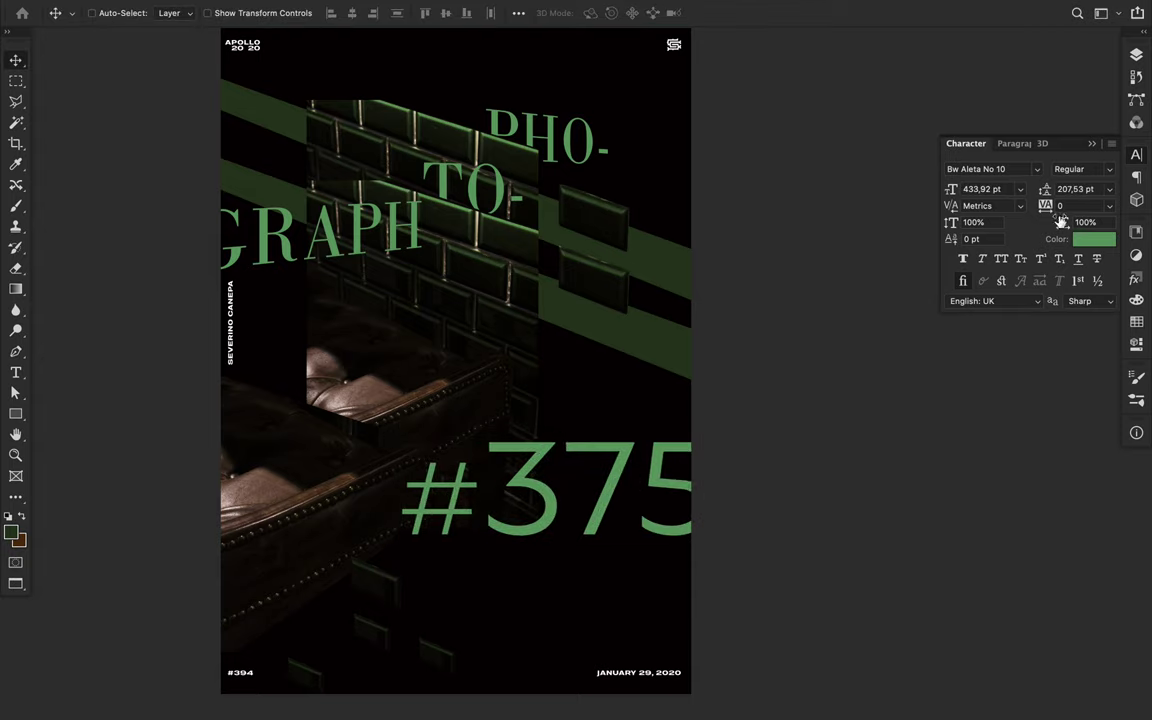
left_click(1072, 170)
scroll(1074, 170, "up", 1)
scroll(1074, 170, "up", 1)
left_click_drag(615, 402, 637, 390)
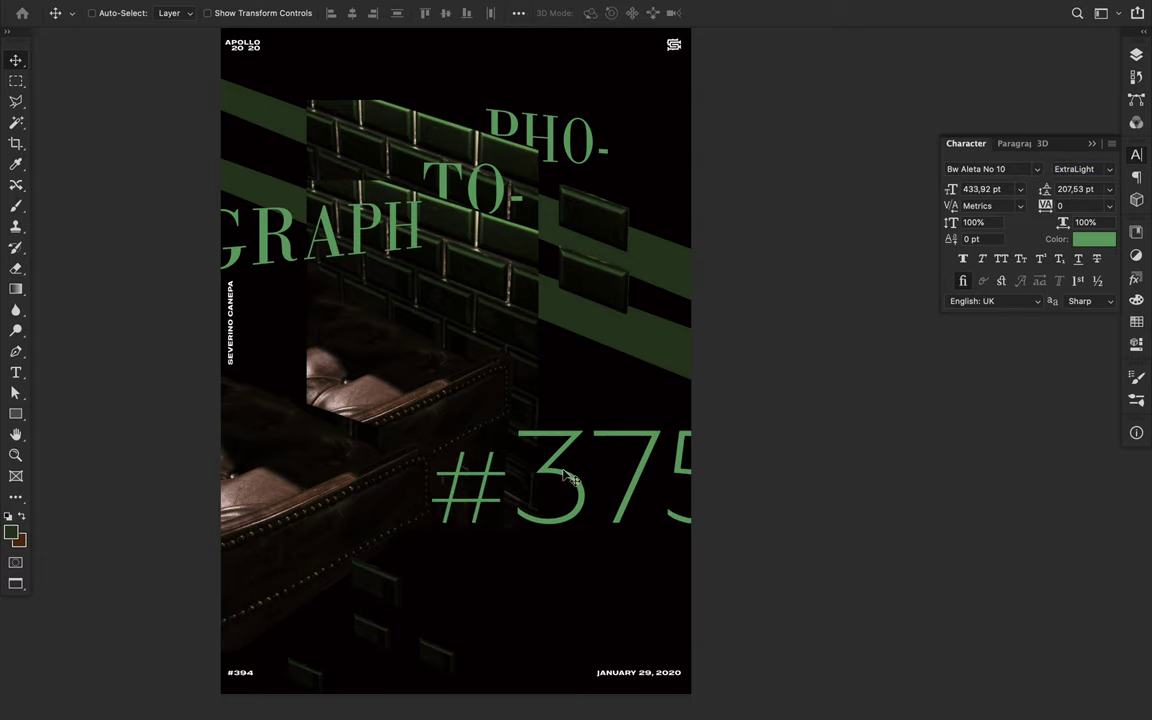
Place an enlarged copy of #375 at the bottom left of the poster
left_click_drag(520, 478, 92, 655)
key("ctrl+t")
left_click_drag(272, 588, 336, 557)
mouse_move(287, 628)
left_mouse_down()
mouse_move(287, 604)
mouse_move(332, 549)
left_mouse_up()
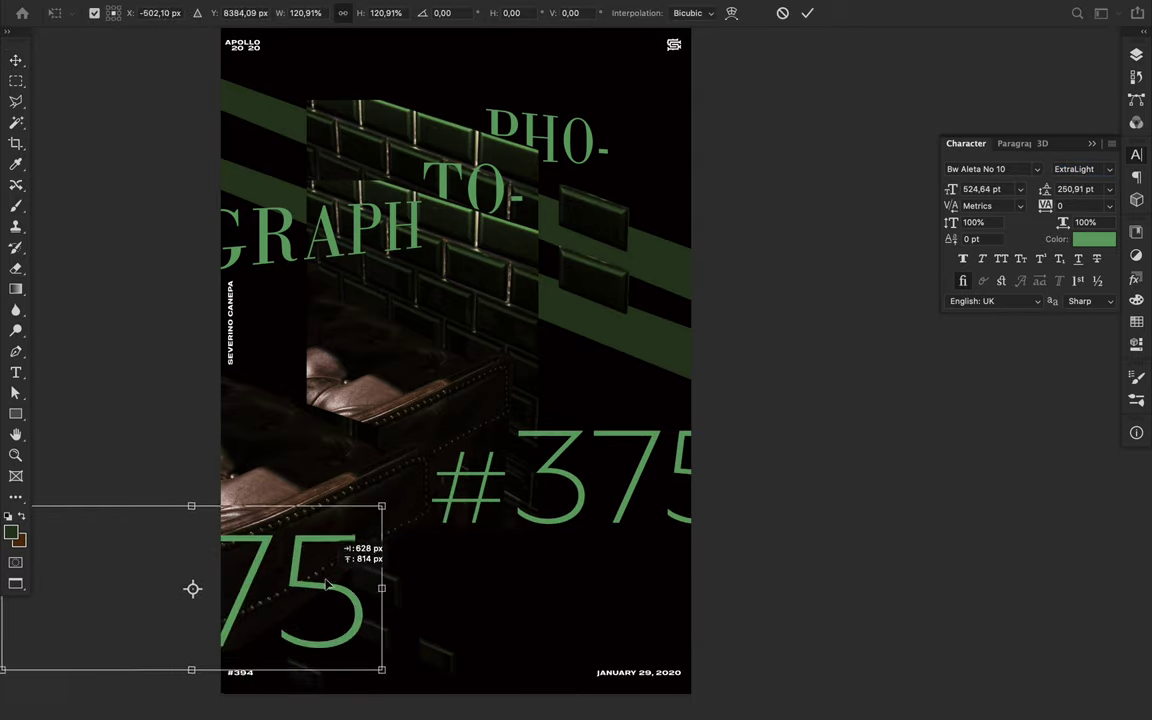
key("Return")
Move the #375 copy behind the photo pieces and the Layer 3 bricks below Shape 1 copy
left_click(1137, 55)
mouse_move(1003, 514)
left_mouse_down()
mouse_move(1021, 422)
mouse_move(941, 380)
left_mouse_up()
left_click(981, 182, "shift")
left_click_drag(981, 182, 975, 540)
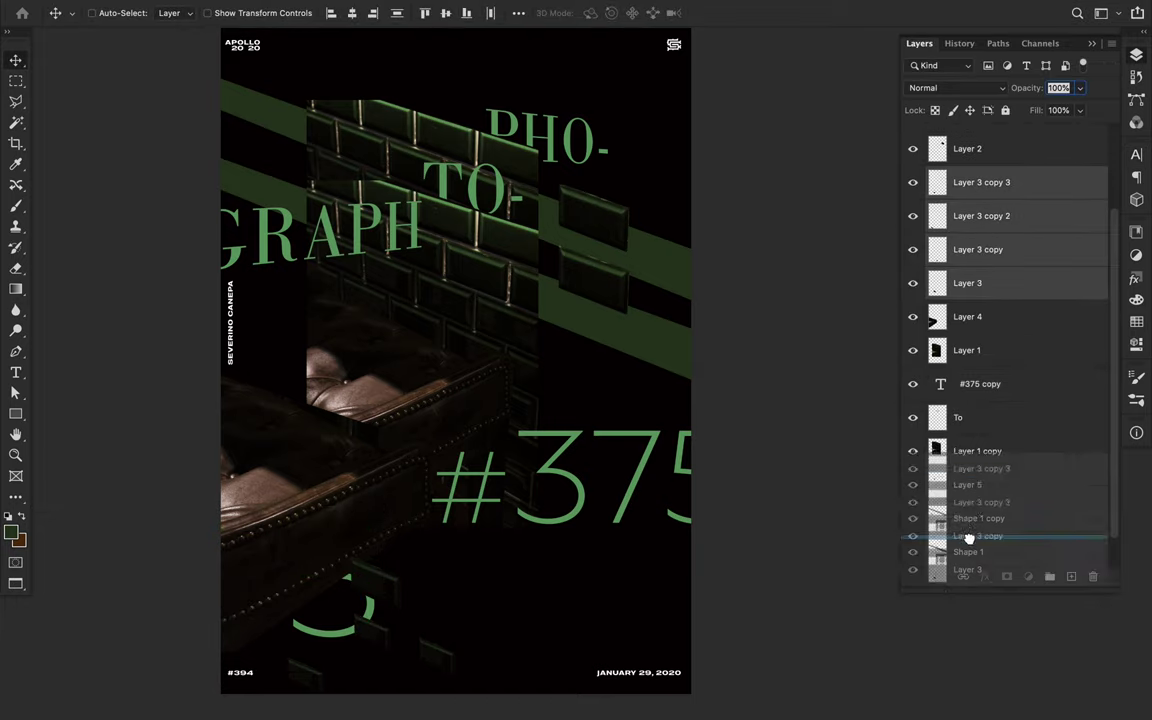
Duplicate the green brick tile twice, one beside the band and one near APOLLO
scroll(650, 365, "up", 3)
left_click_drag(647, 362, 635, 373)
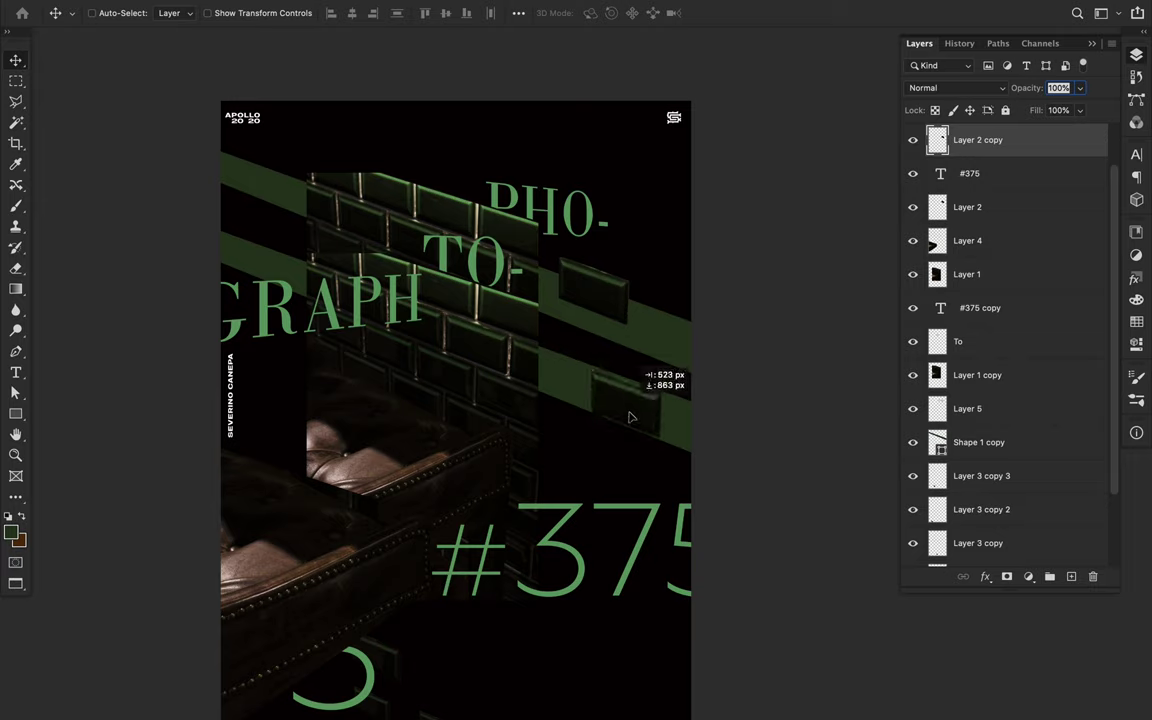
left_click_drag(560, 280, 301, 122)
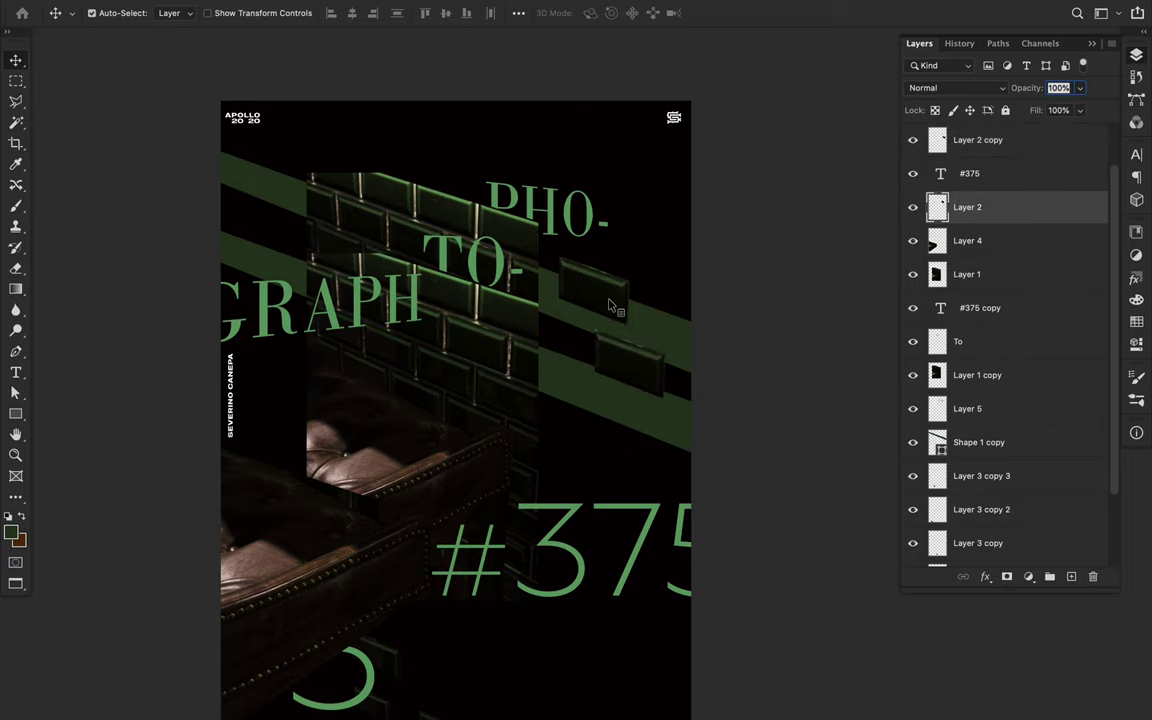
Sample the sofa's brown as the foreground colour
scroll(477, 258, "down", 1)
scroll(477, 258, "down", 1)
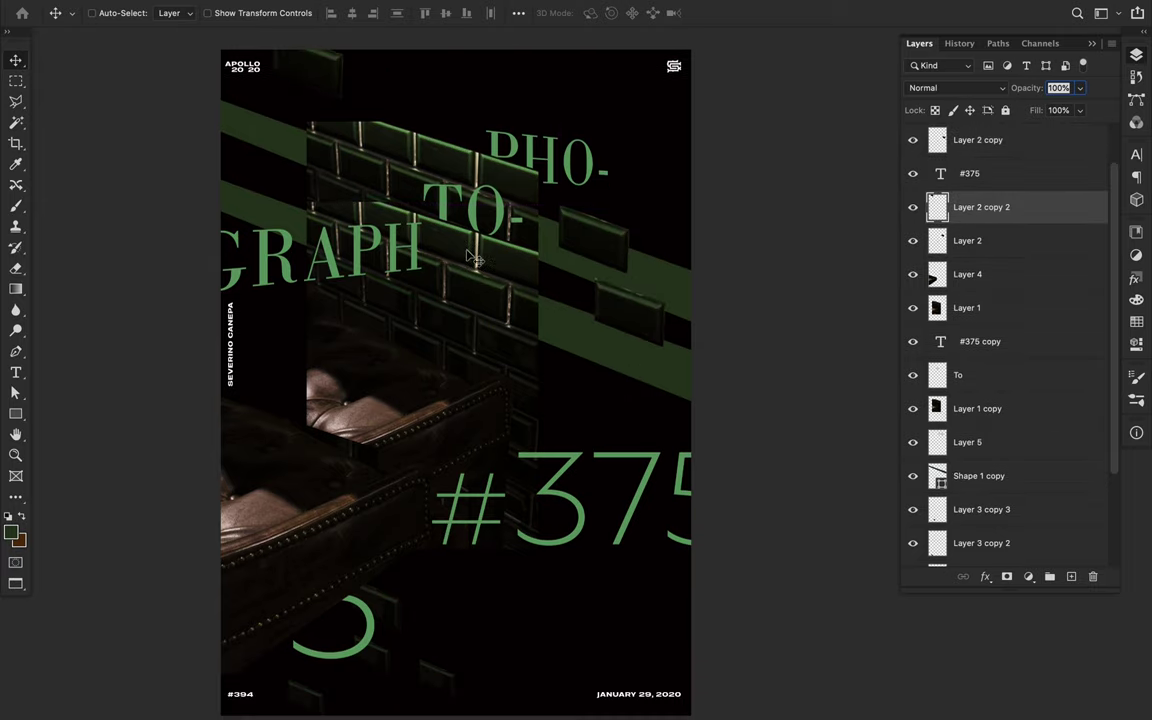
key("i")
left_click_drag(312, 370, 378, 408)
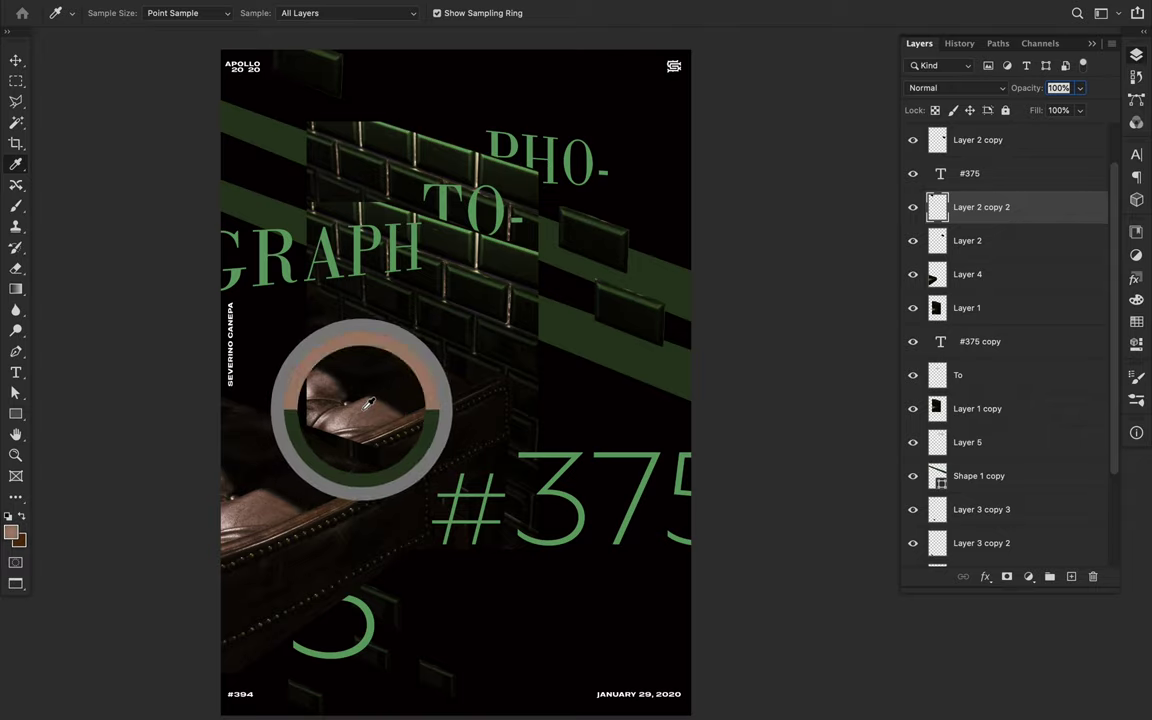
Start a caption below #375 reading 'Select a random picture and design'
key("t")
left_click(455, 591)
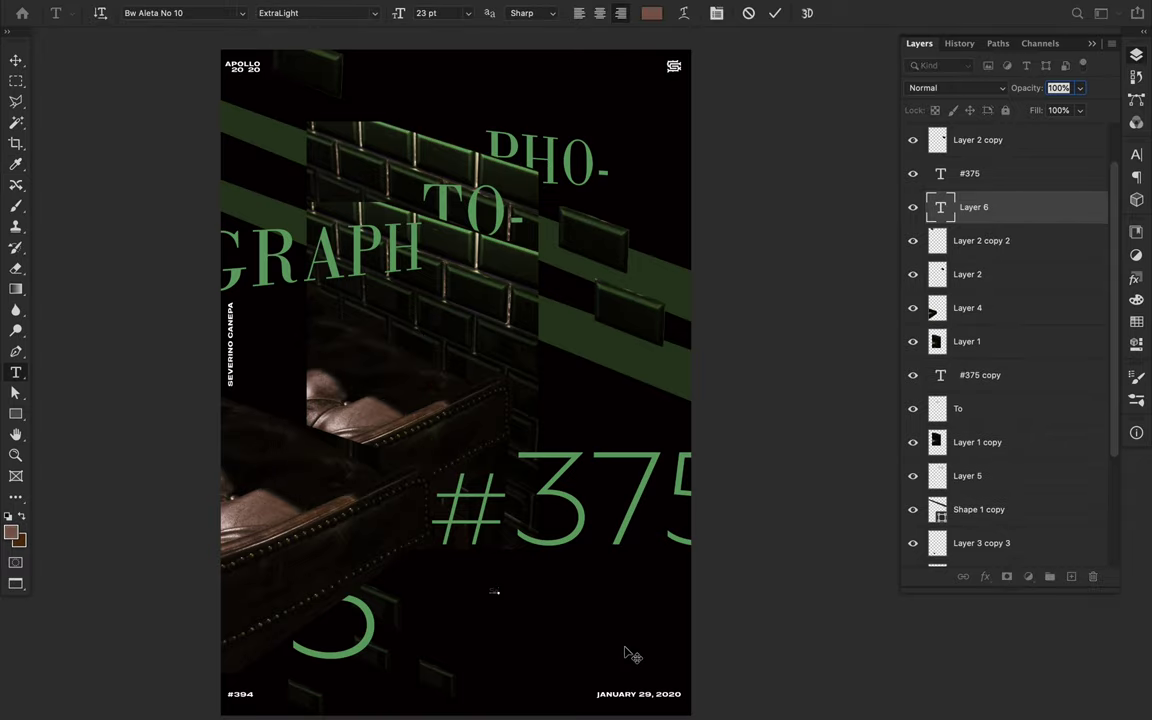
key("ctrl+plus")
key("ctrl+plus")
key("ctrl+plus")
type("Select a random picture and")
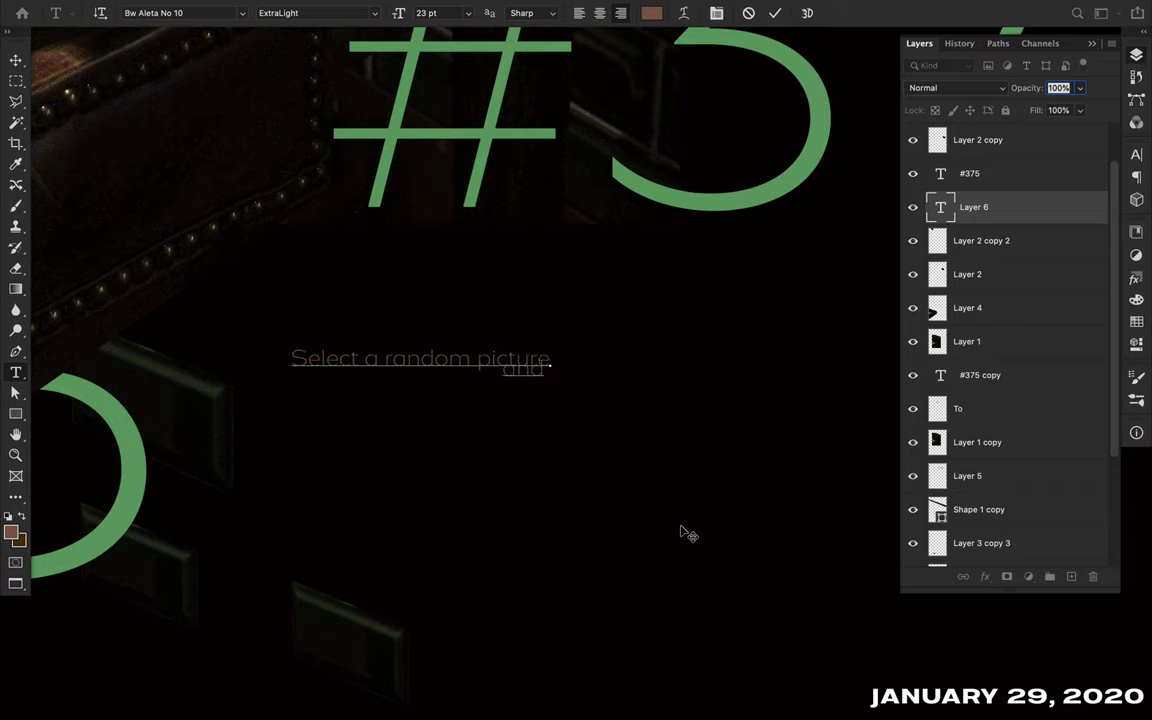
type(" design")
key("ctrl+Return")
Set the caption's leading to 26 pt in the Character panel
left_click(1136, 155)
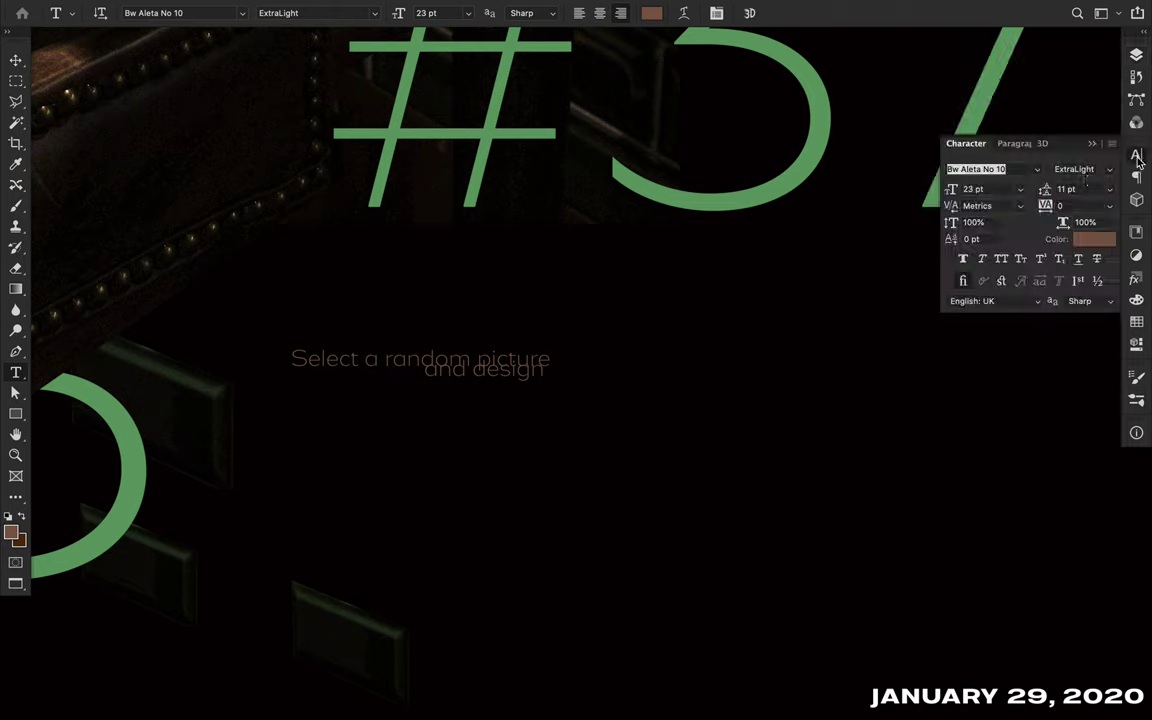
left_click(1092, 170)
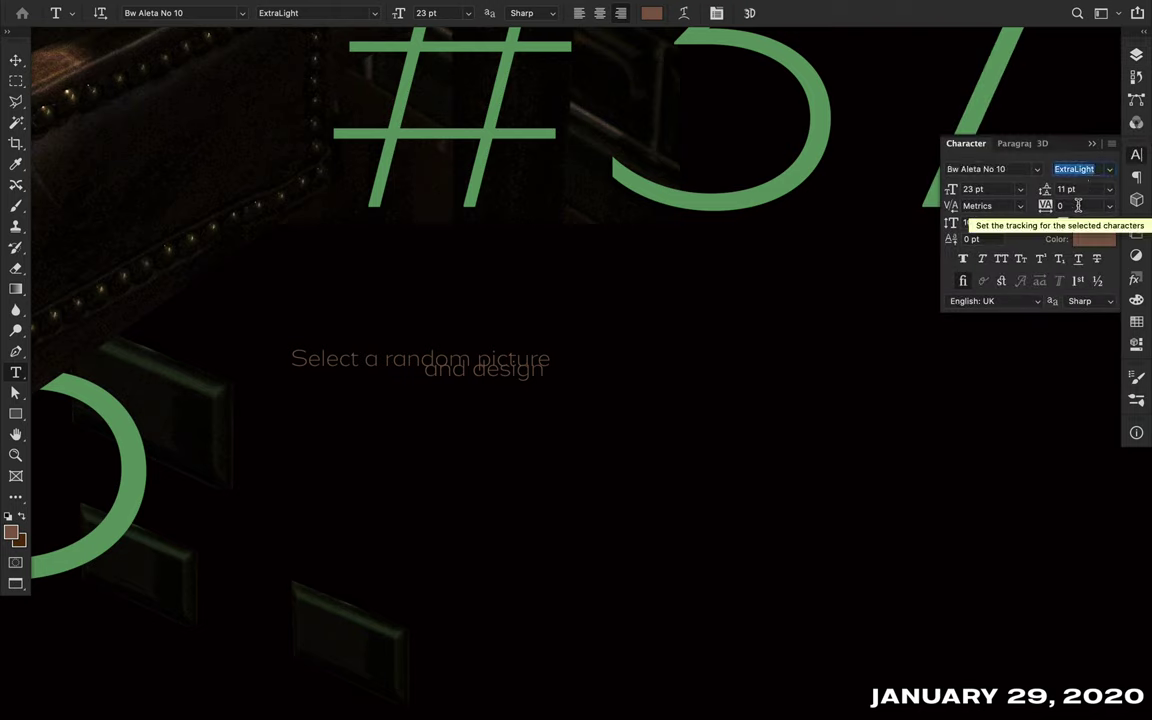
left_click(1068, 189)
type("26")
key("Return")
Complete the caption with 'a poster whatever the photograph is' and commit it
left_click(547, 382)
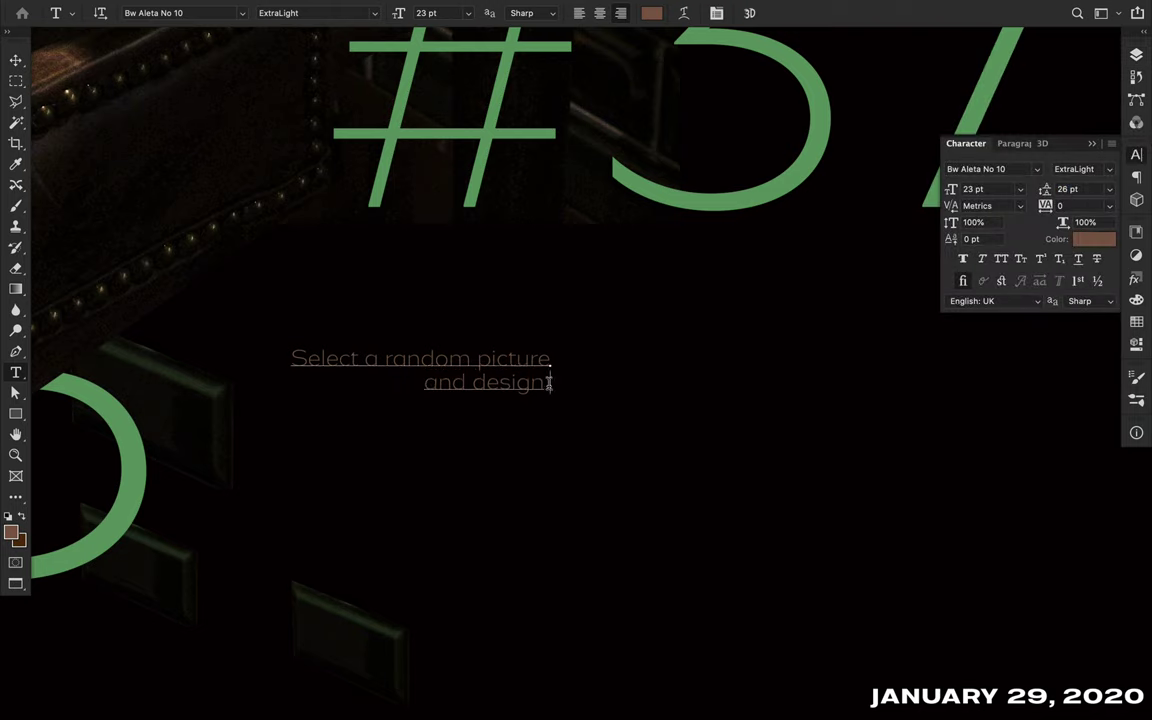
type("a poster ")
type("whatever the photograph is")
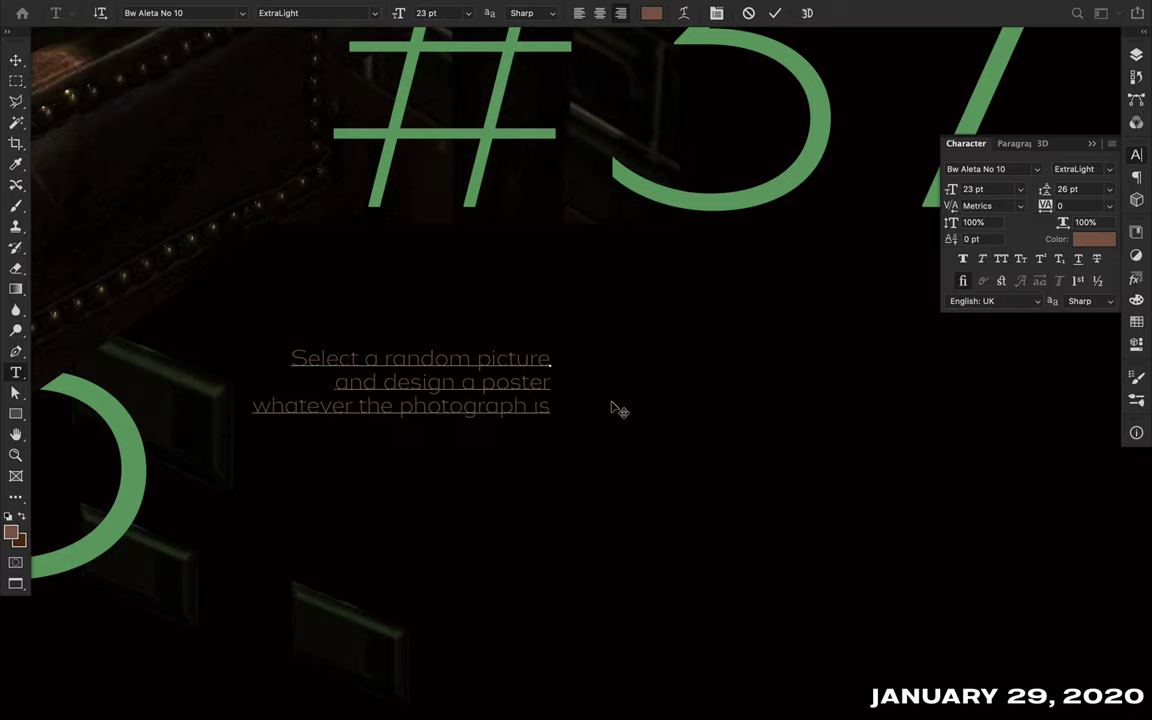
key("ctrl+Return")
key("ctrl+0")
Set the caption to Regular style, 34 pt size and 46 pt leading
key("v")
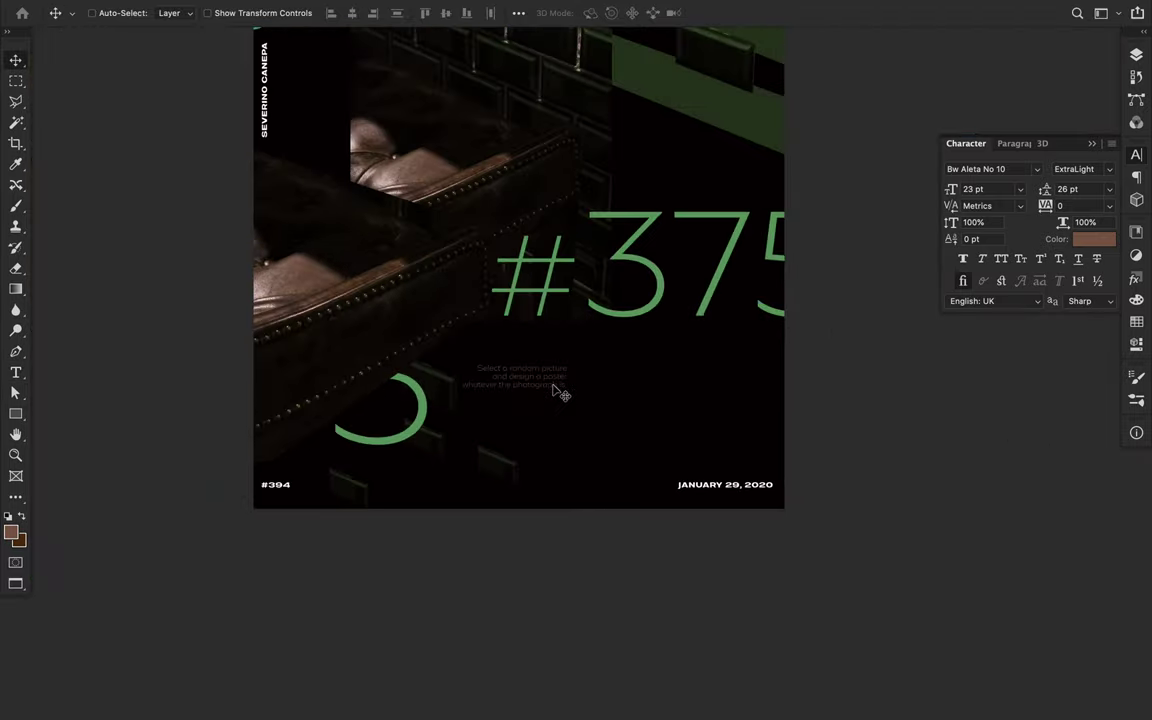
left_click(1068, 170)
type("Regular")
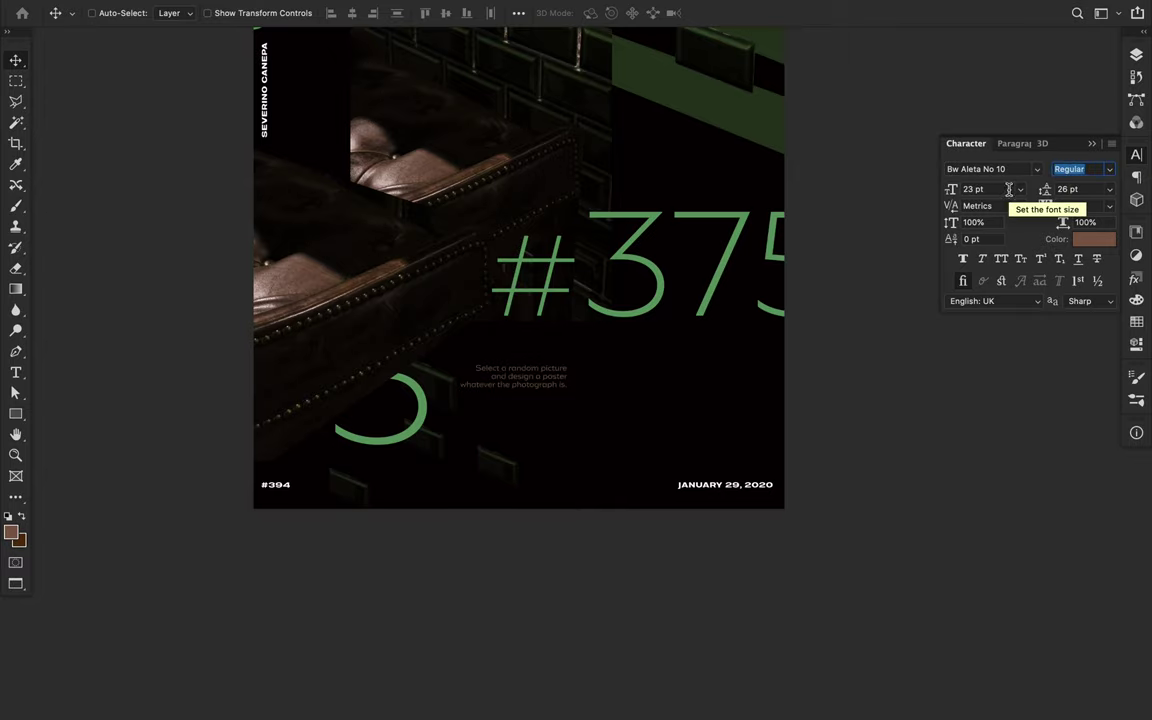
key("Tab")
type("34")
key("Return")
left_click(1078, 190)
type("46")
key("Return")
Move the caption up under #375 and the big 75 onto the lower-left poster
left_click_drag(466, 330, 553, 315)
scroll(553, 380, "down", 3)
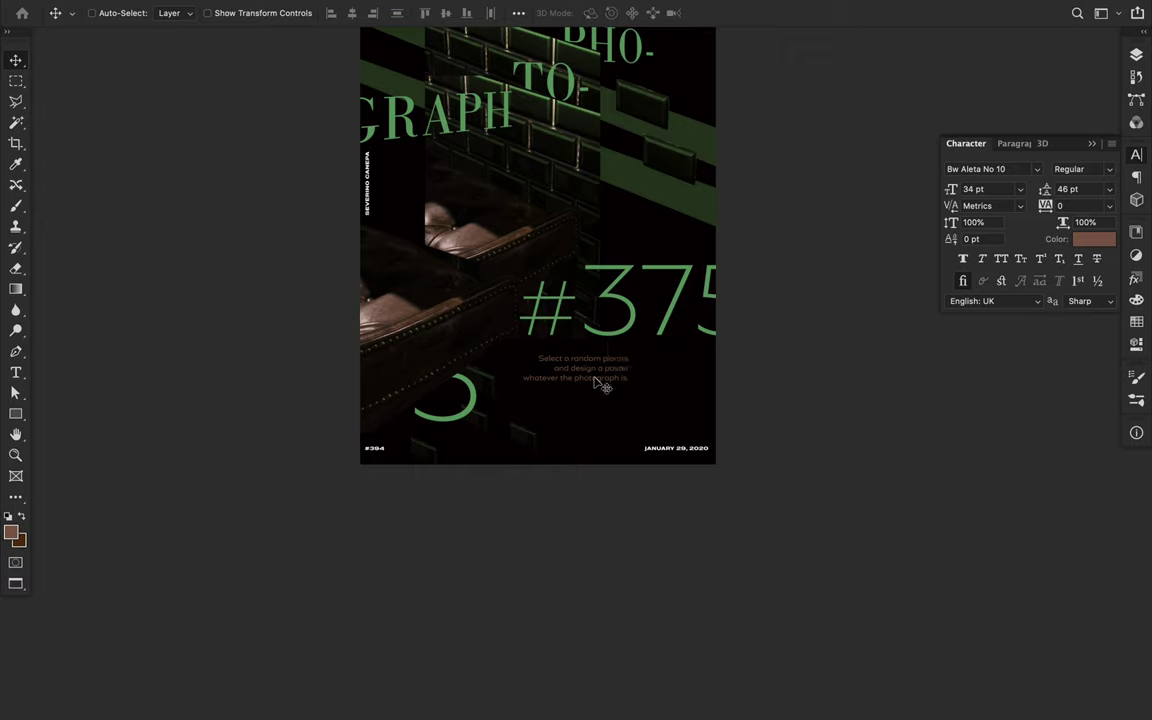
scroll(607, 386, "down", 2)
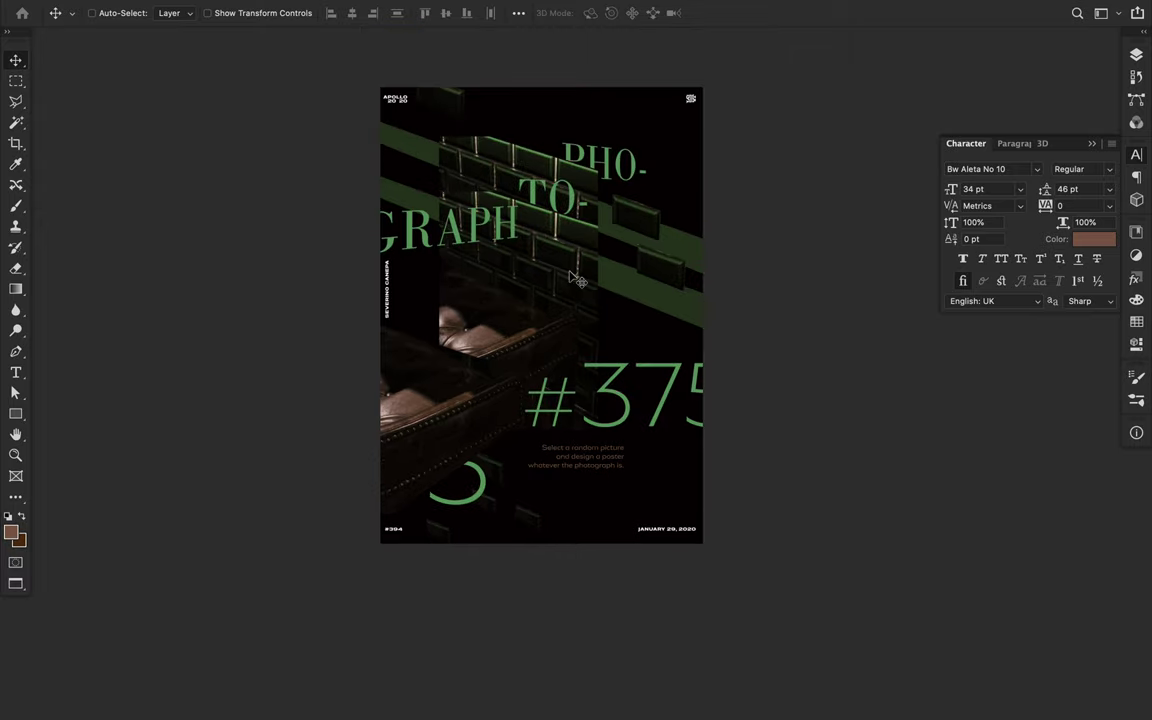
scroll(575, 278, "up", 2)
key("ctrl")
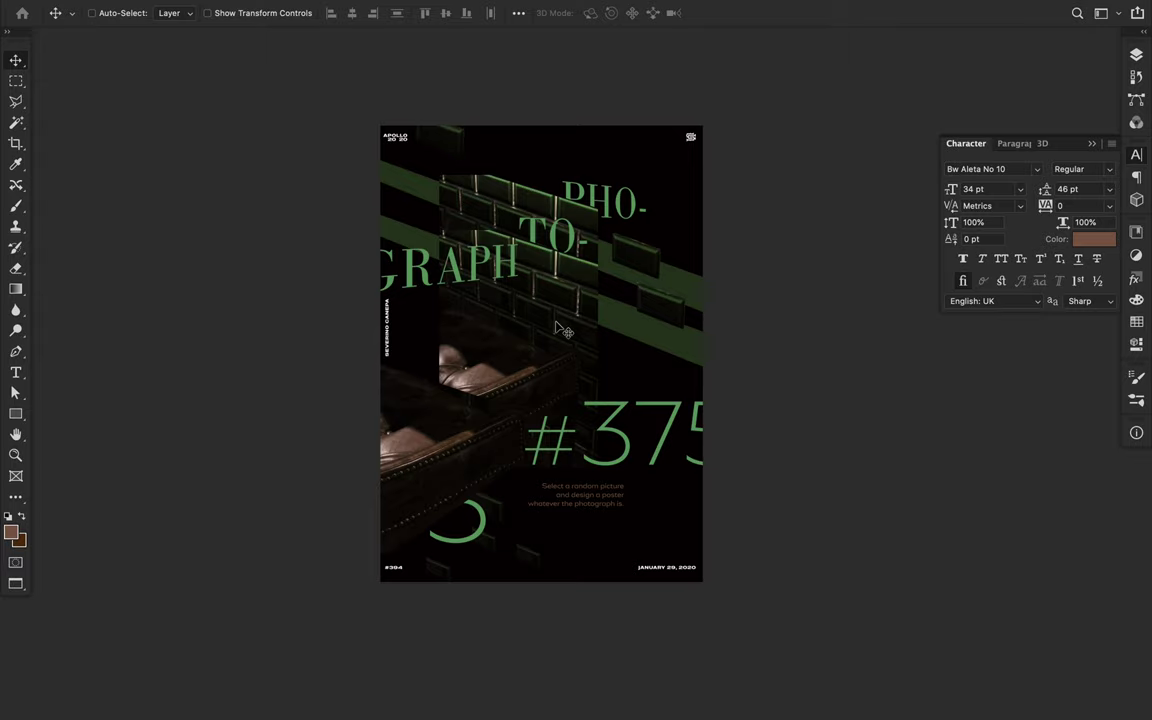
left_click_drag(492, 536, 540, 544)
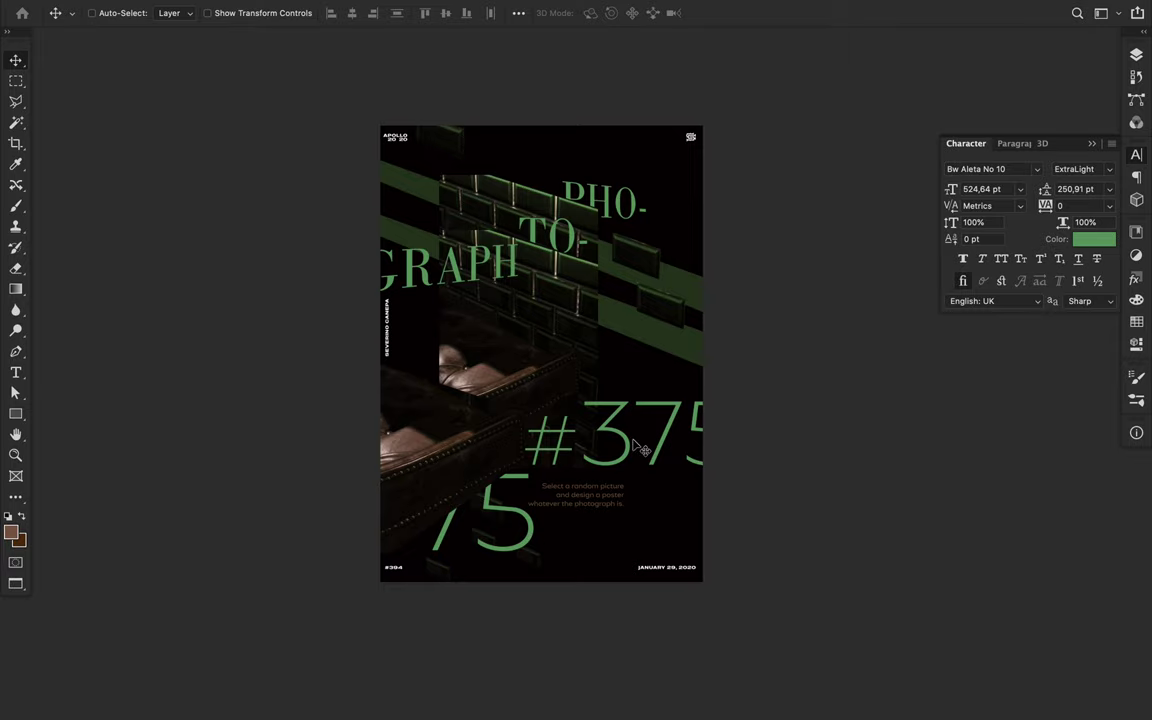
Nudge the caption right and place a duplicate of it above #375
key("ctrl+plus")
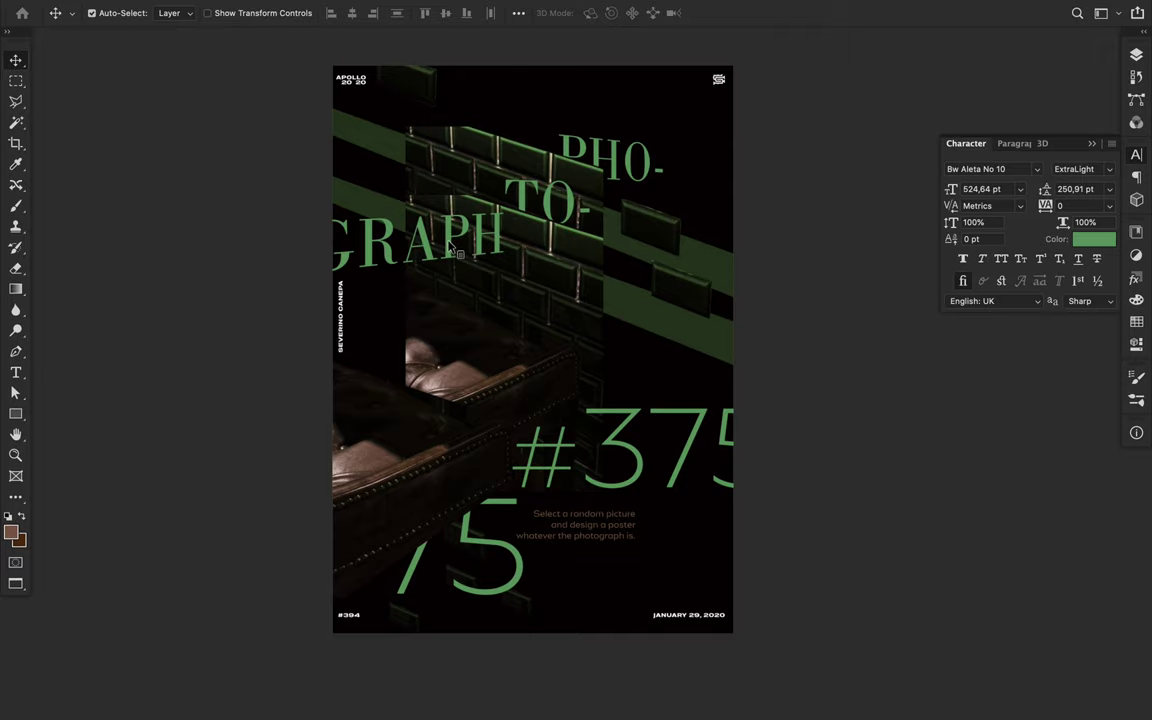
left_click_drag(578, 530, 591, 528)
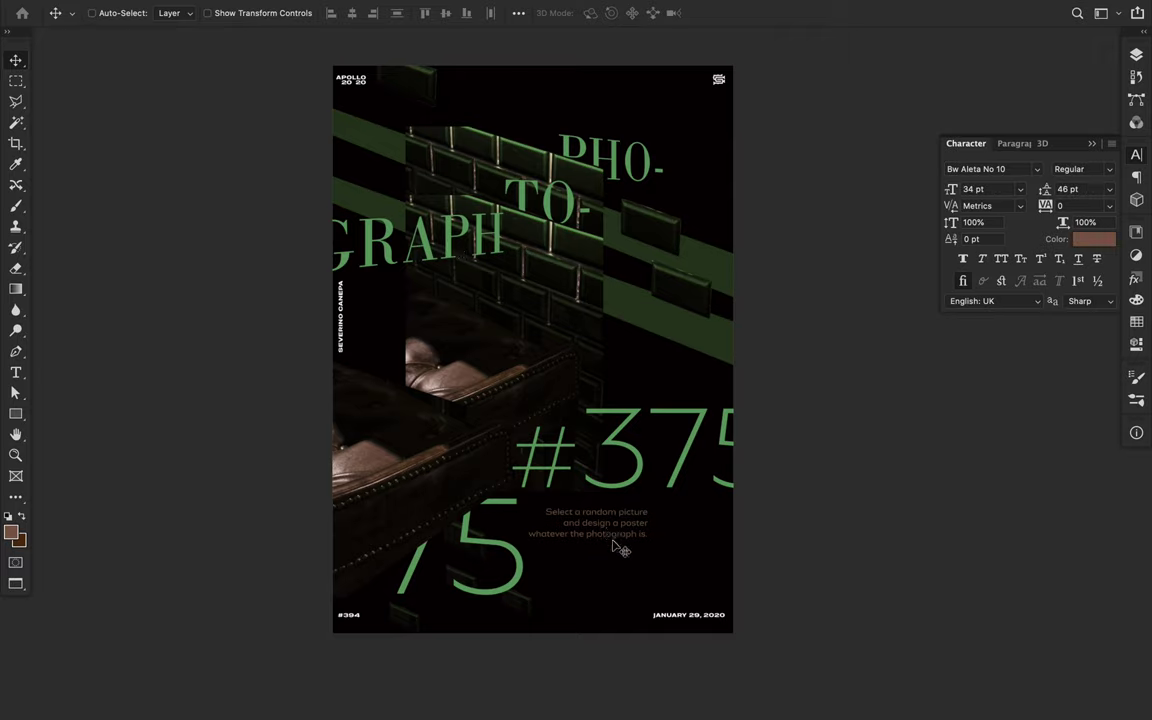
left_click_drag(612, 528, 597, 340)
key("ctrl+plus")
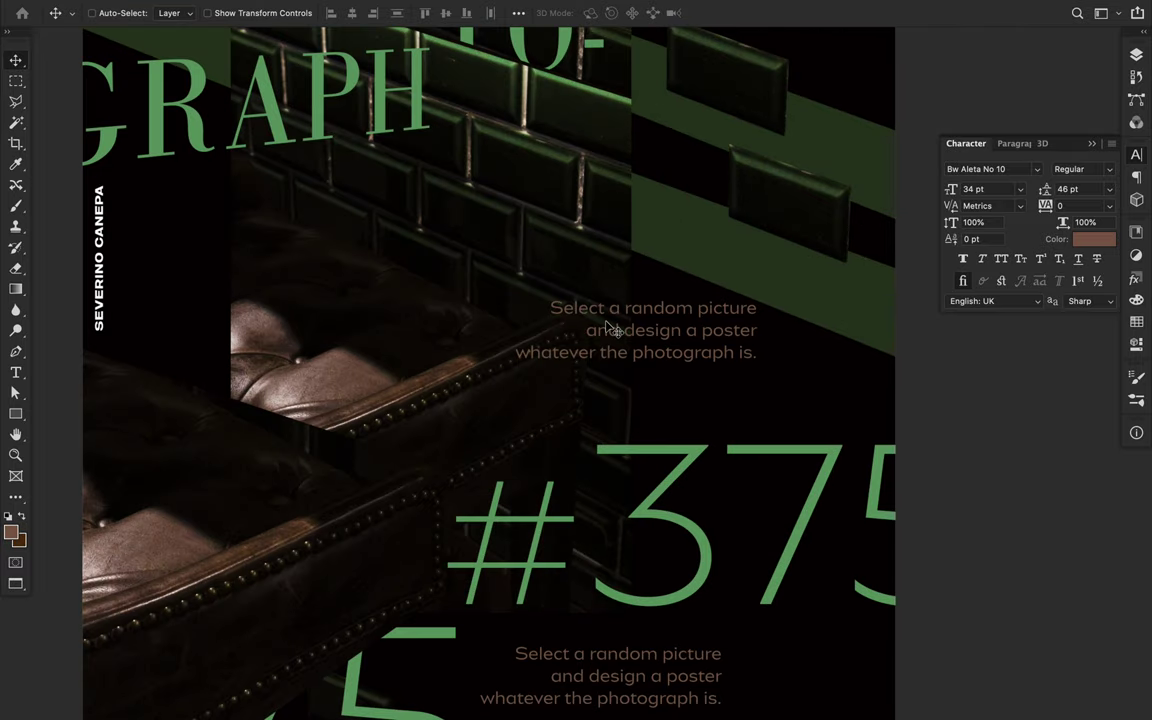
Retype the copied caption as two lines: 'A brown sofa,' / 'and a green wall.'
double_click(565, 310)
key("BackSpace")
type("brown sofa,")
key("Return")
type("and a green wall.")
key("ctrl+Return")
key("v")
key("ctrl+0")
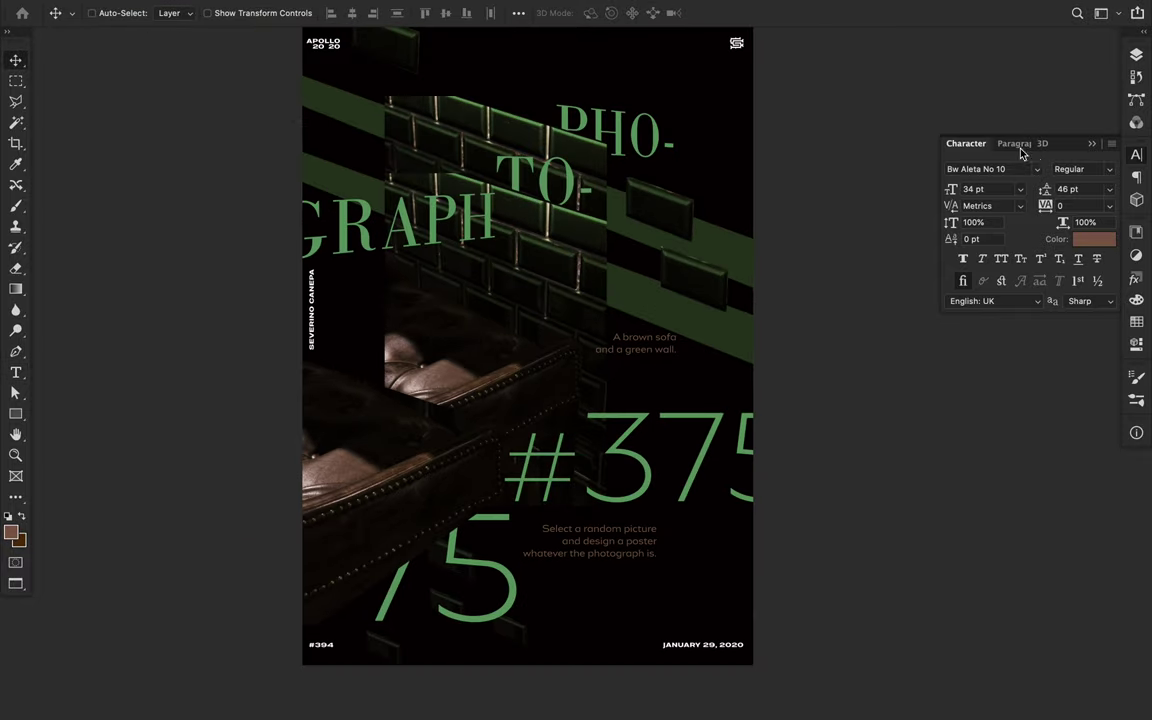
Reposition the sofa caption, shift the sofa photo down-right, and lower the big 75
left_click(1015, 144)
mouse_move(647, 349)
left_mouse_down()
mouse_move(445, 143)
mouse_move(713, 385)
mouse_move(688, 380)
left_mouse_up()
scroll(688, 378, "down", 2)
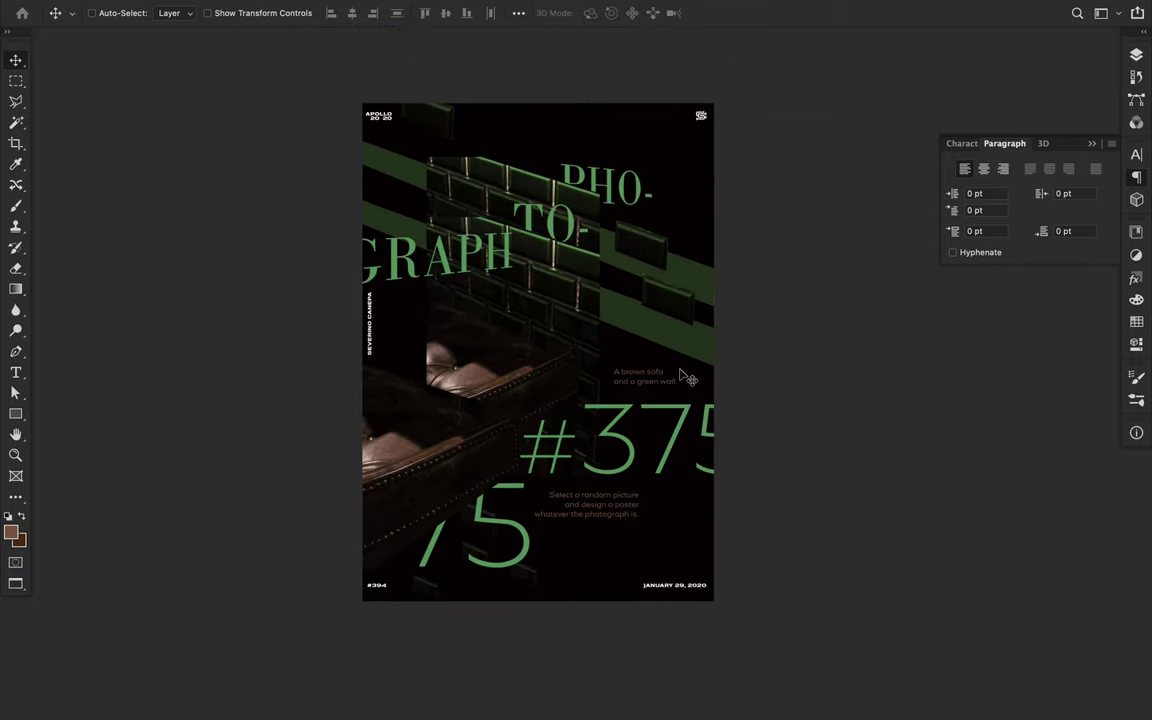
left_click_drag(416, 418, 474, 490)
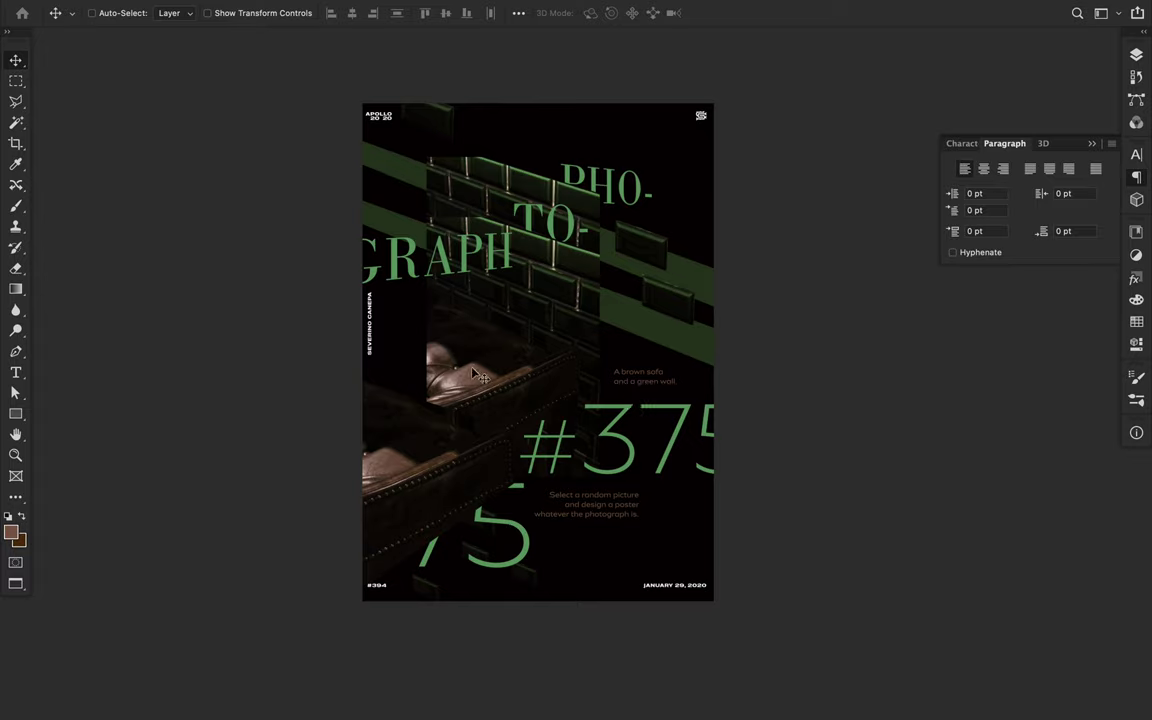
left_click_drag(487, 507, 505, 535)
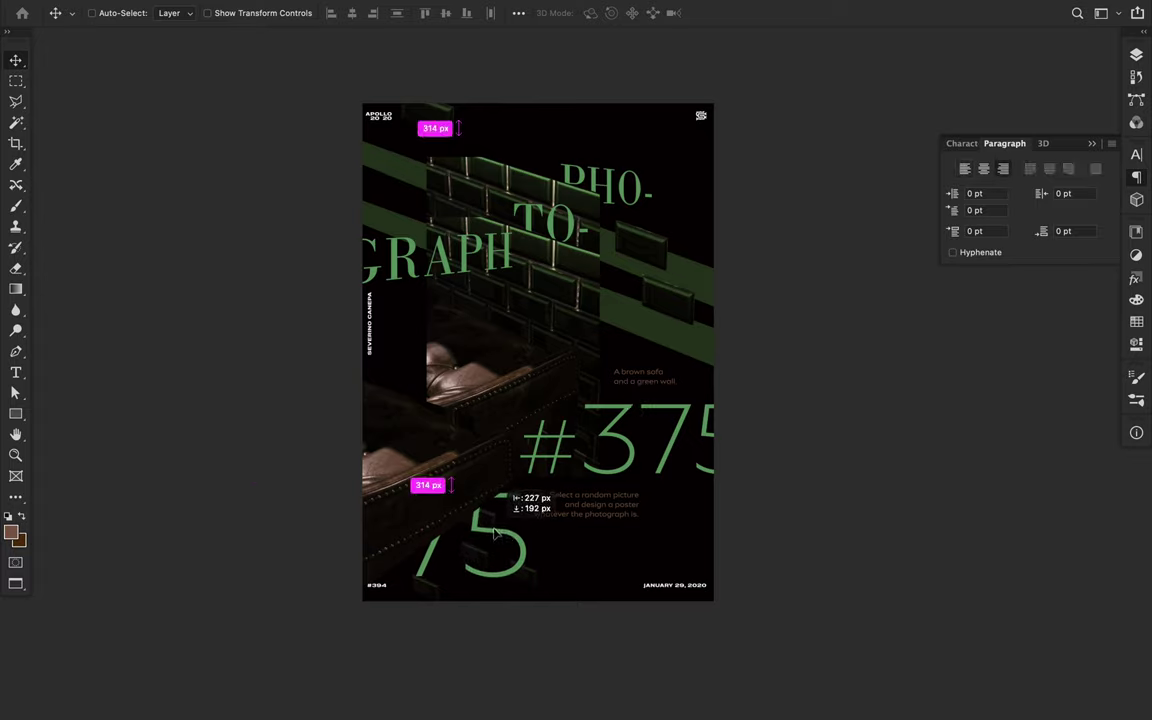
left_click_drag(505, 535, 505, 535)
left_click(831, 9)
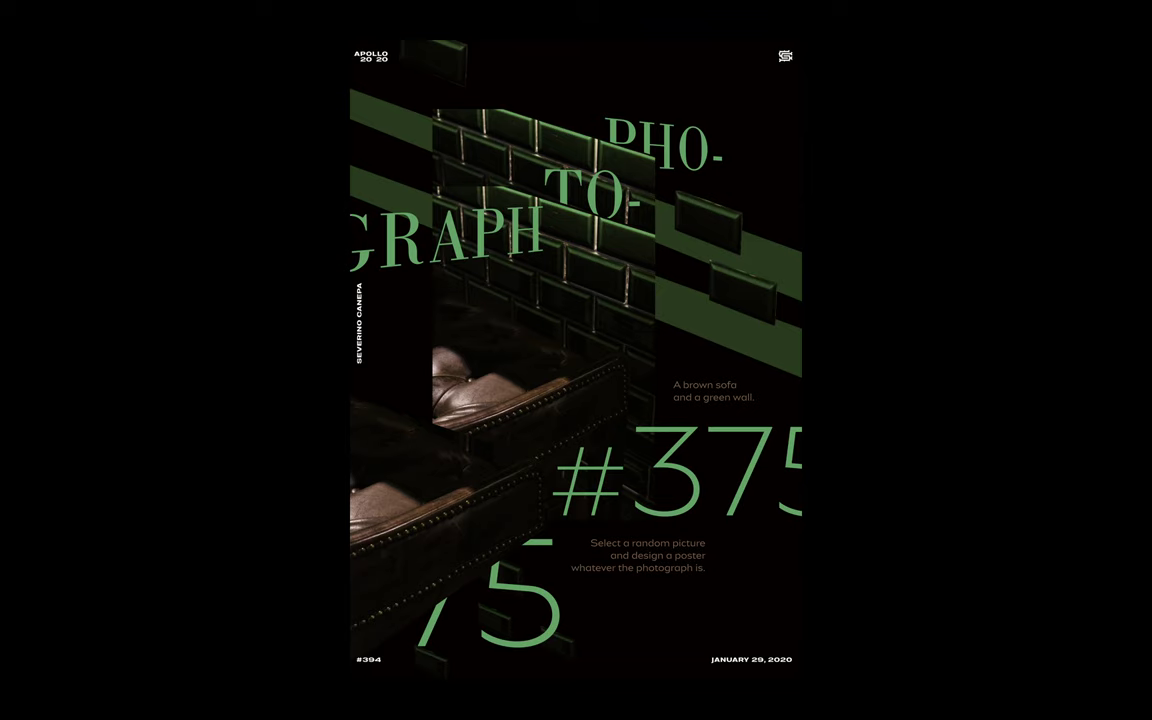